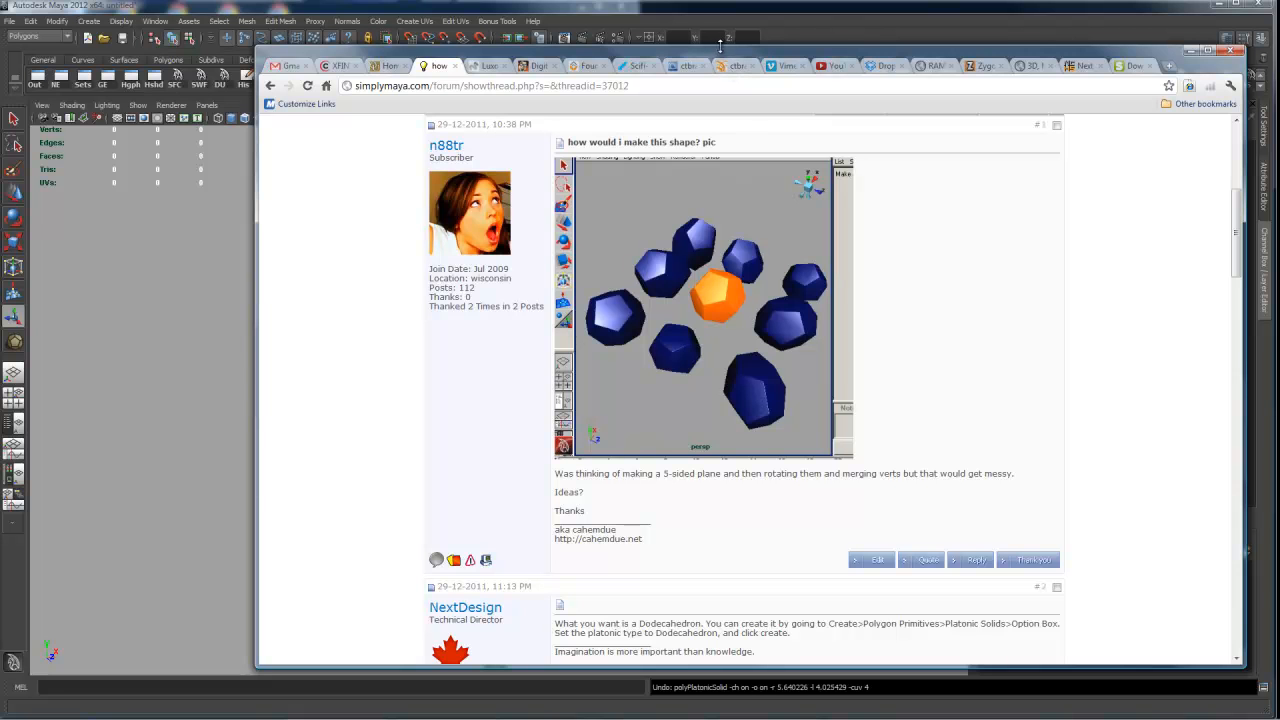
Examine the forum thread's reference picture and the replies about making the shape as a sub-d object, and move the browser aside.
drag(714, 55, 734, 27)
scroll(871, 309, up, 2)
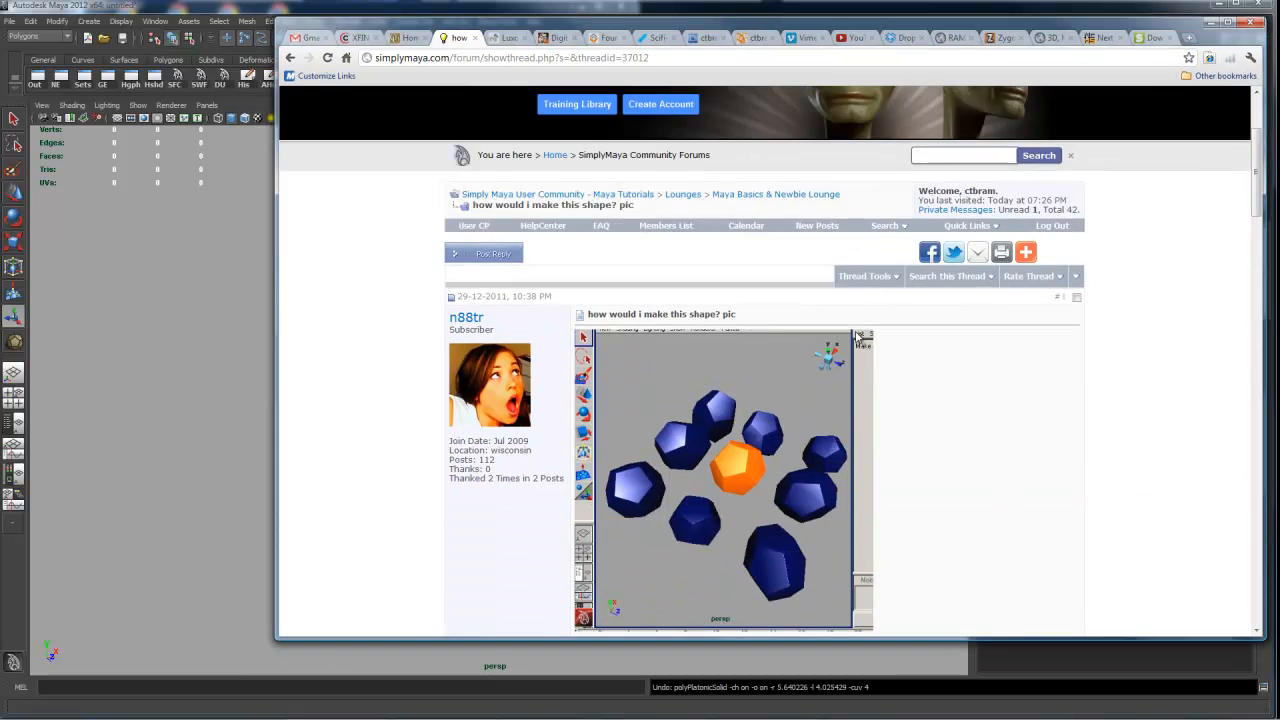
scroll(855, 340, down, 3)
scroll(855, 340, down, 3)
scroll(683, 209, up, 3)
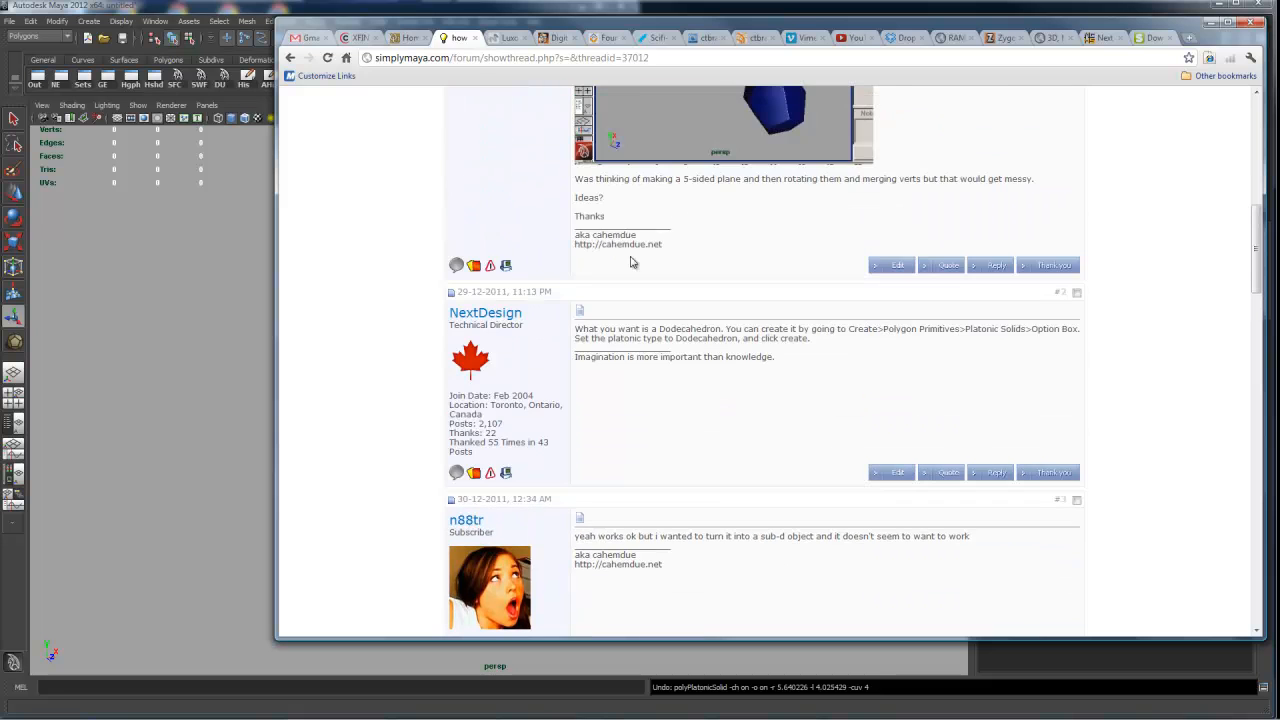
scroll(810, 412, down, 2)
scroll(770, 425, up, 2)
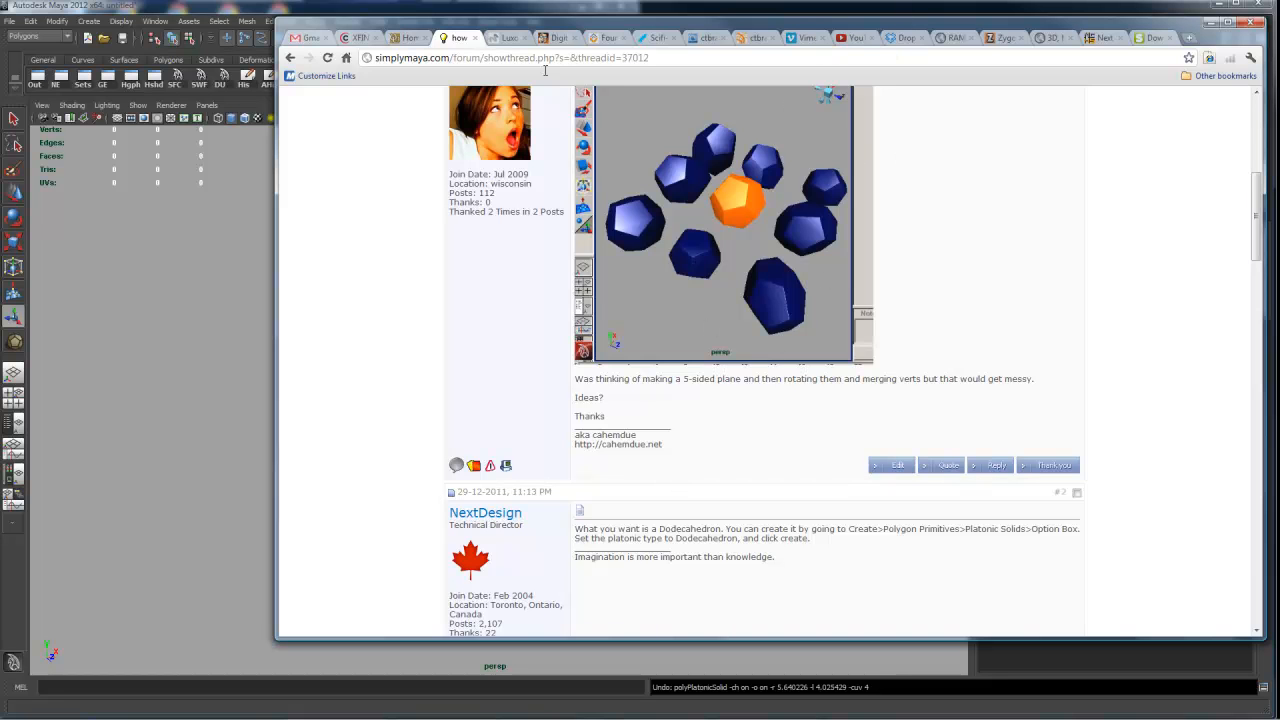
drag(601, 30, 591, 30)
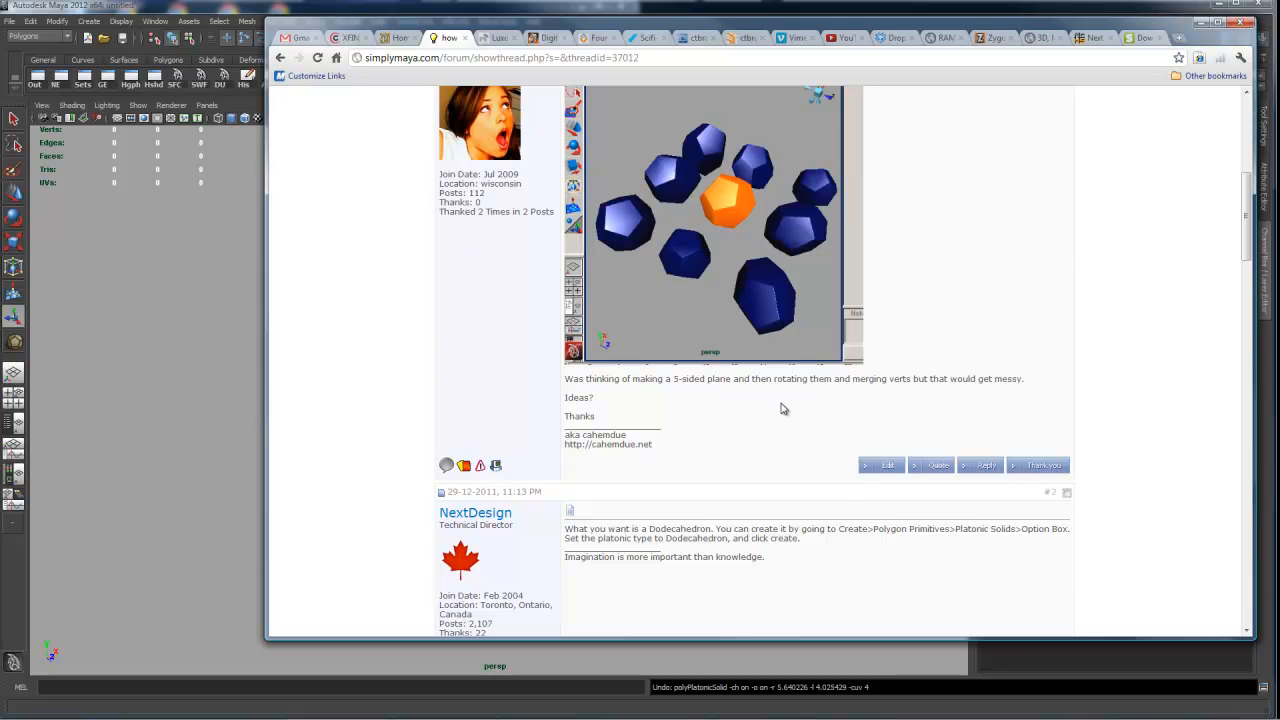
scroll(783, 408, down, 4)
scroll(778, 380, up, 3)
scroll(761, 345, down, 4)
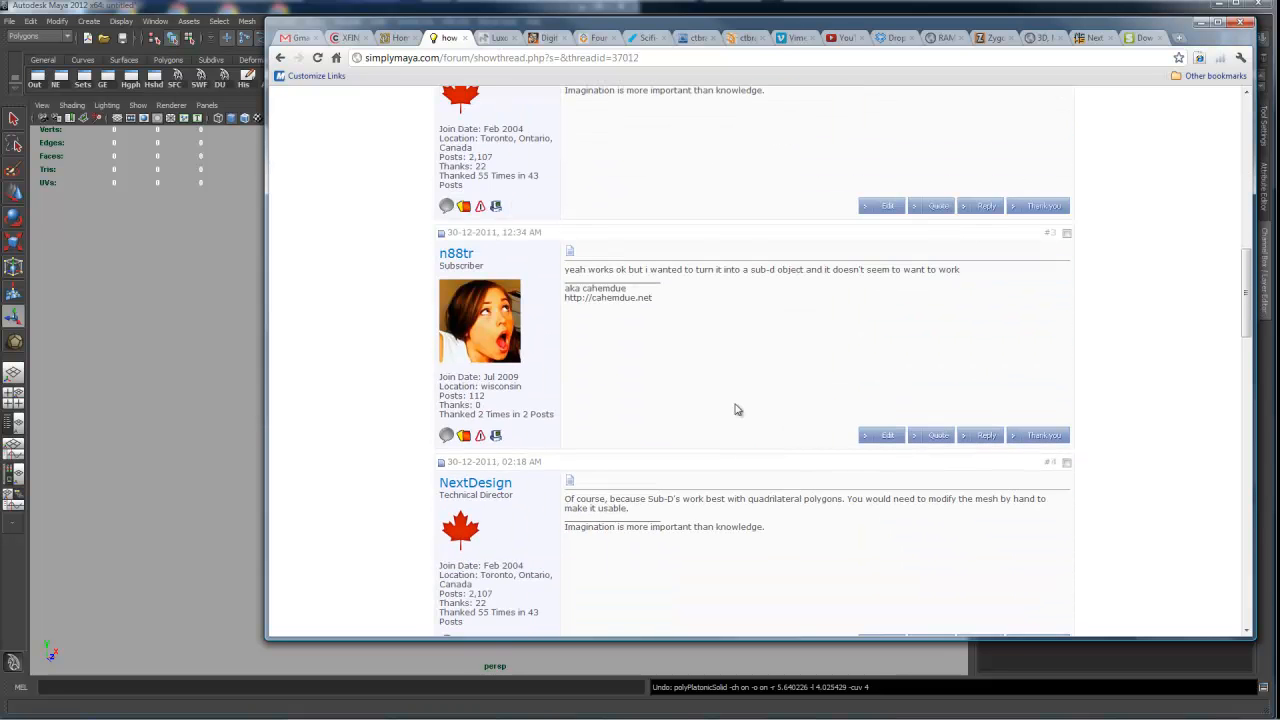
scroll(612, 498, up, 3)
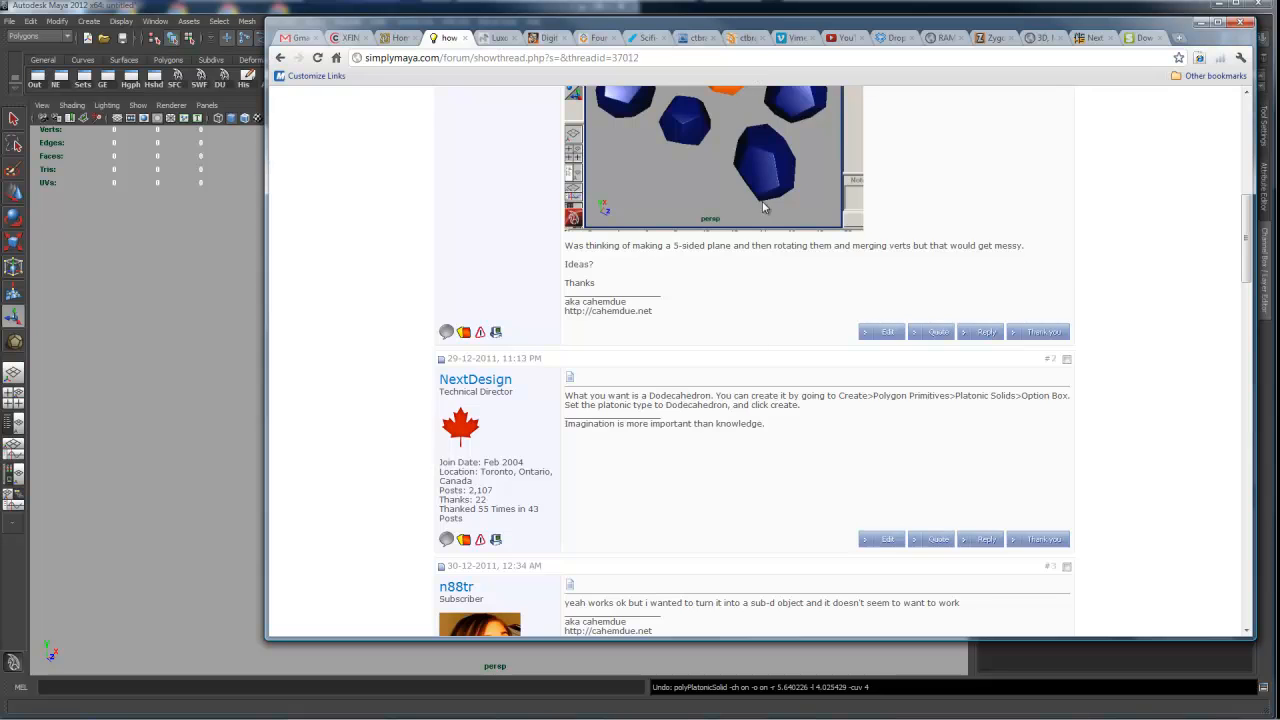
scroll(763, 207, up, 4)
drag(748, 28, 1279, 42)
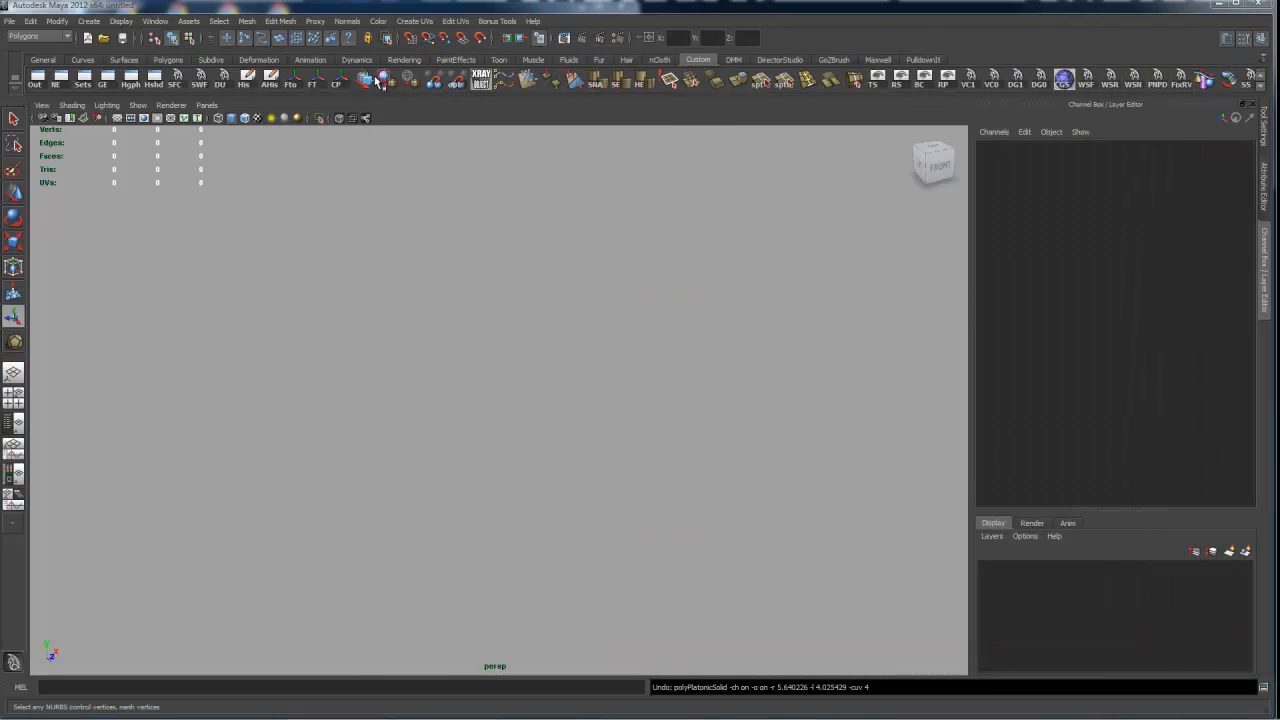
Create a polygon platonic solid with a radius of about 11 units near the middle of the perspective view.
click(89, 21)
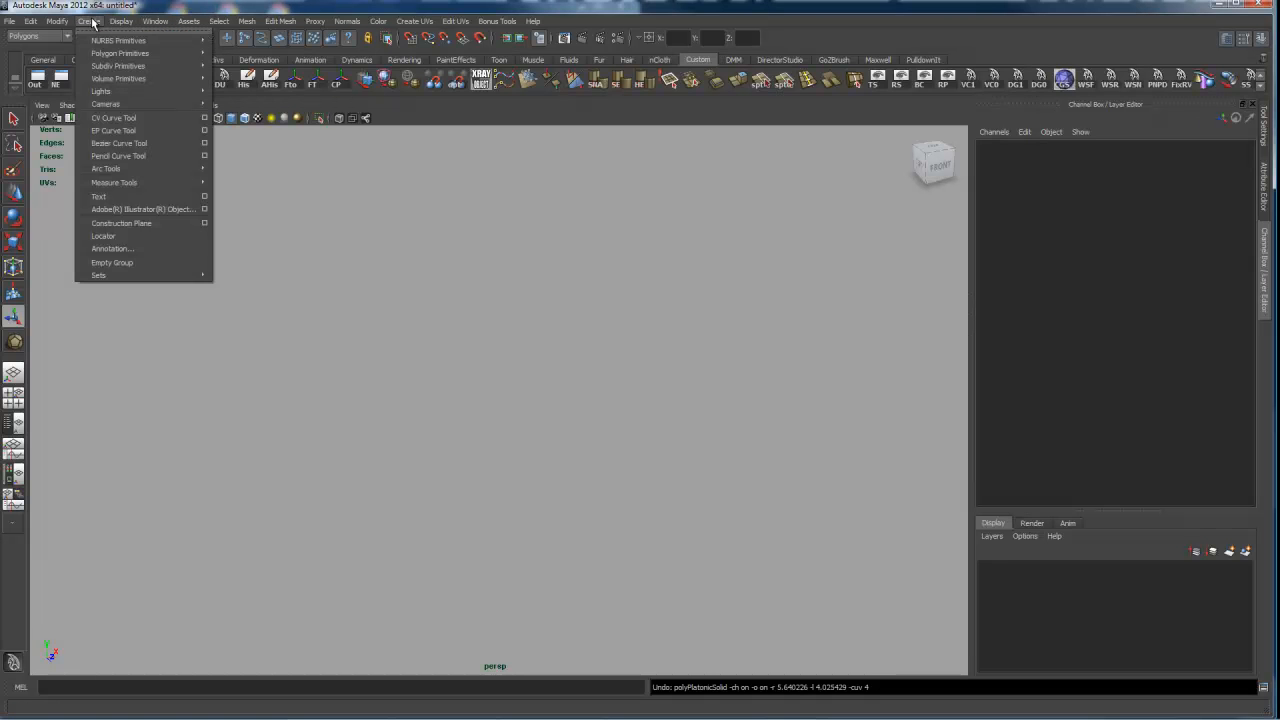
mouse_move(118, 40)
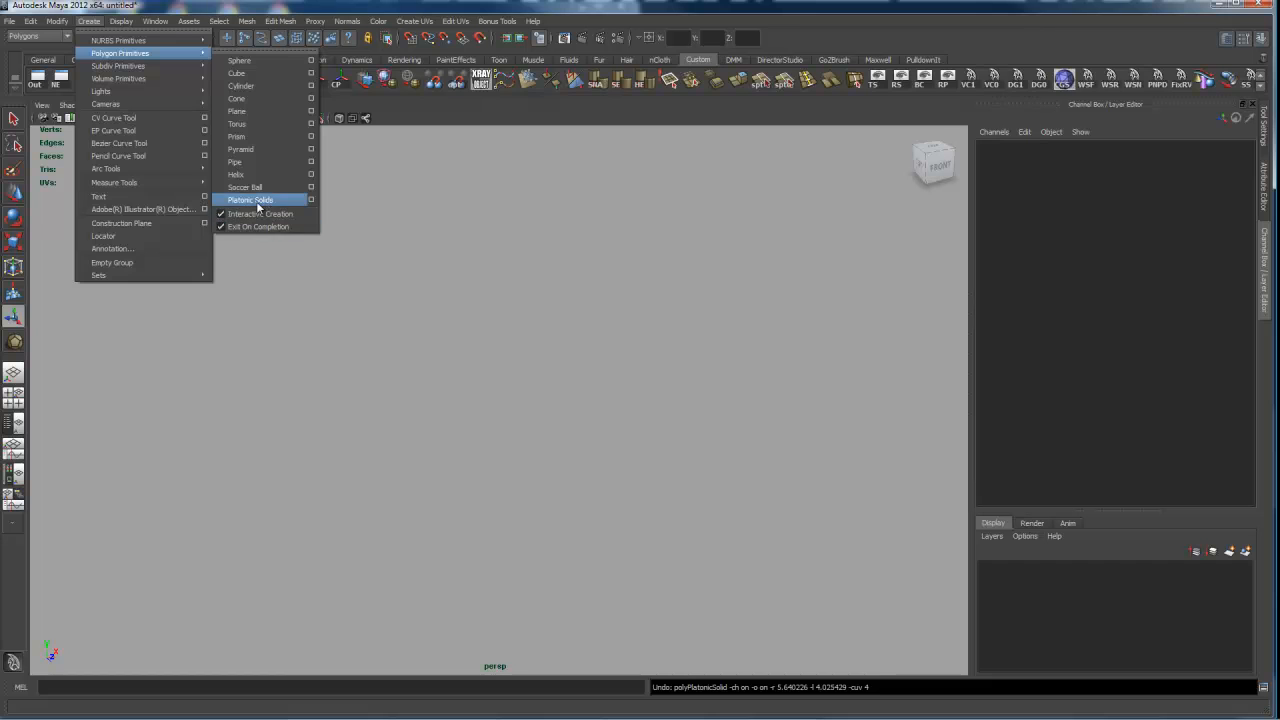
click(257, 205)
drag(480, 406, 540, 450)
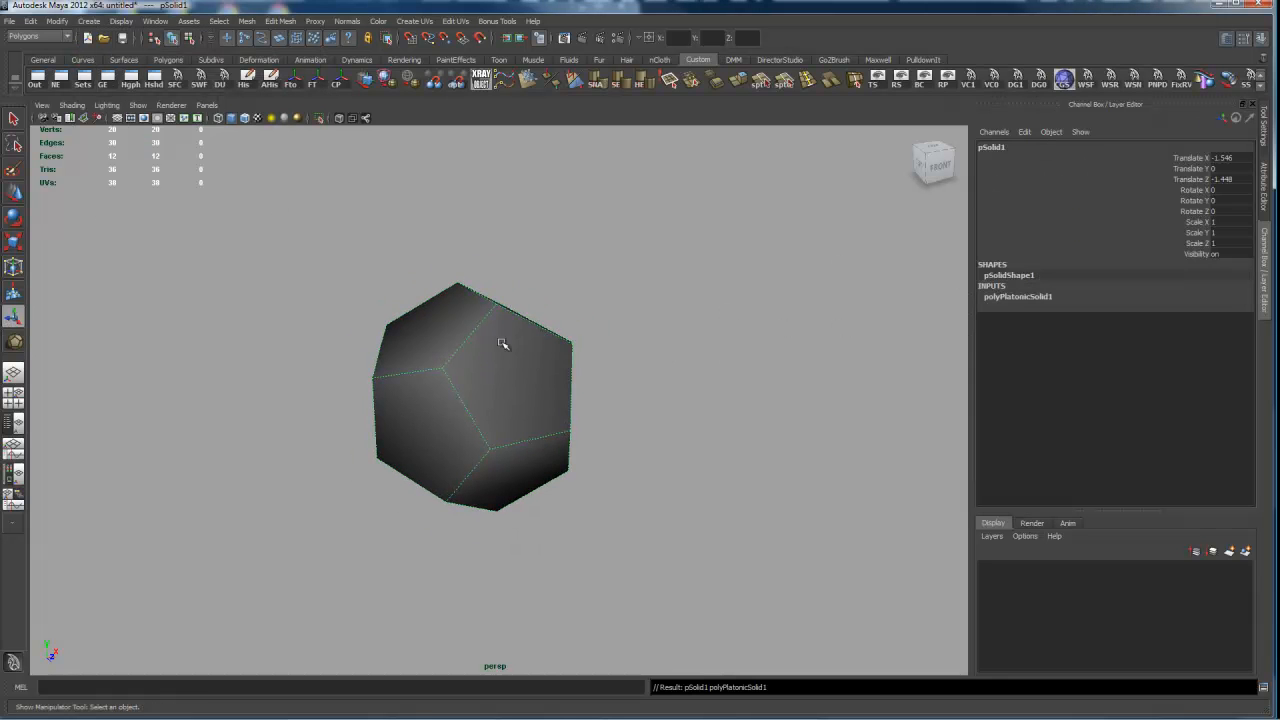
Check the platonic solid's creation settings and its available solid types, keeping it as a dodecahedron.
click(1060, 296)
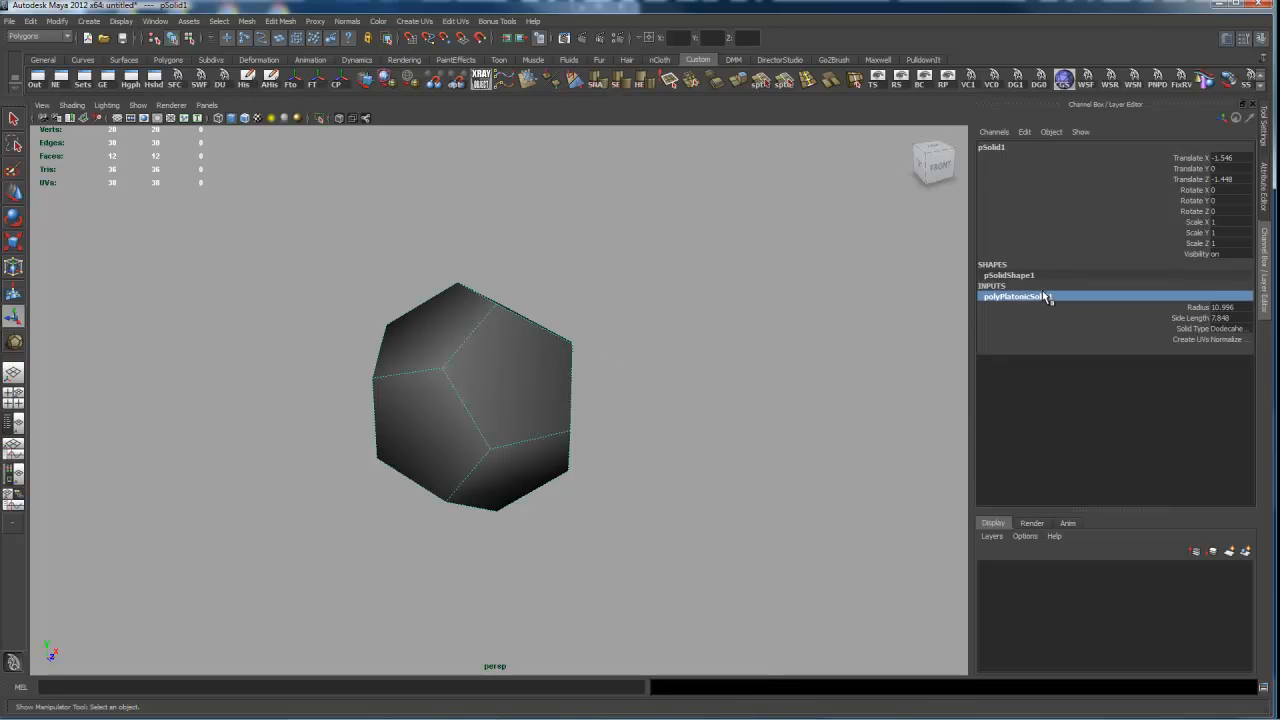
click(1207, 329)
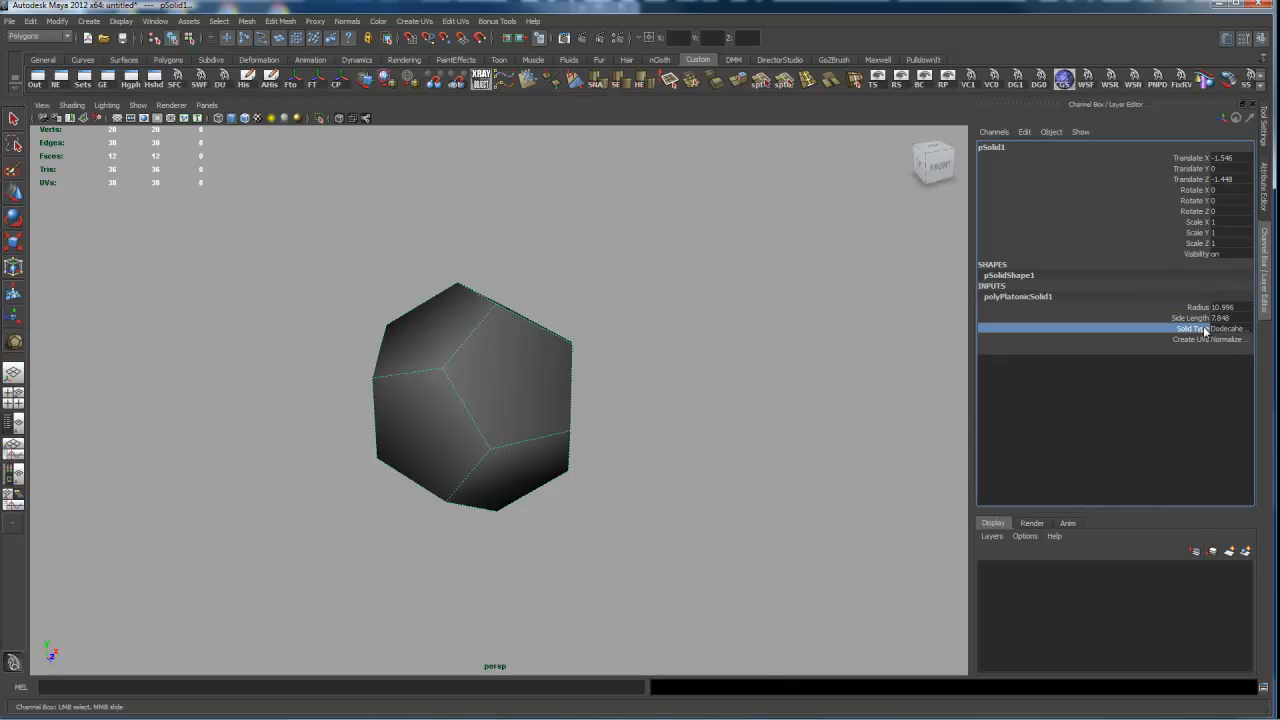
click(1226, 329)
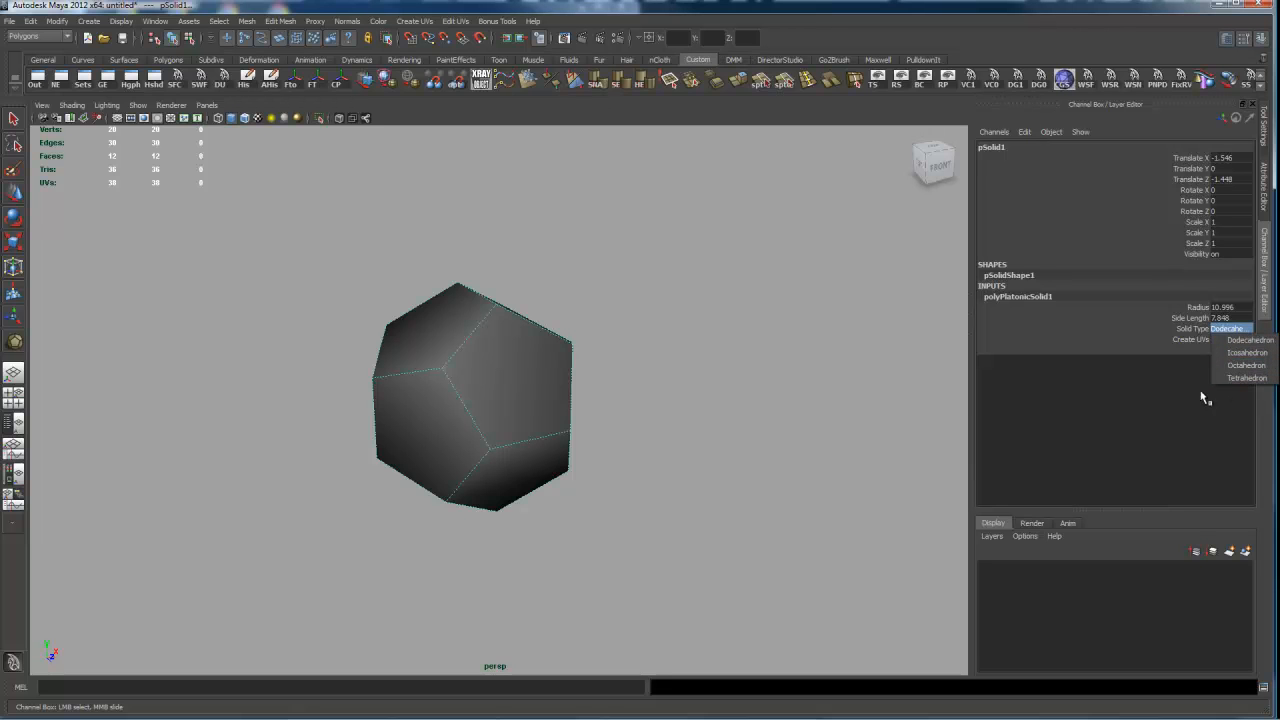
click(506, 404)
alt+drag(529, 349, 444, 330)
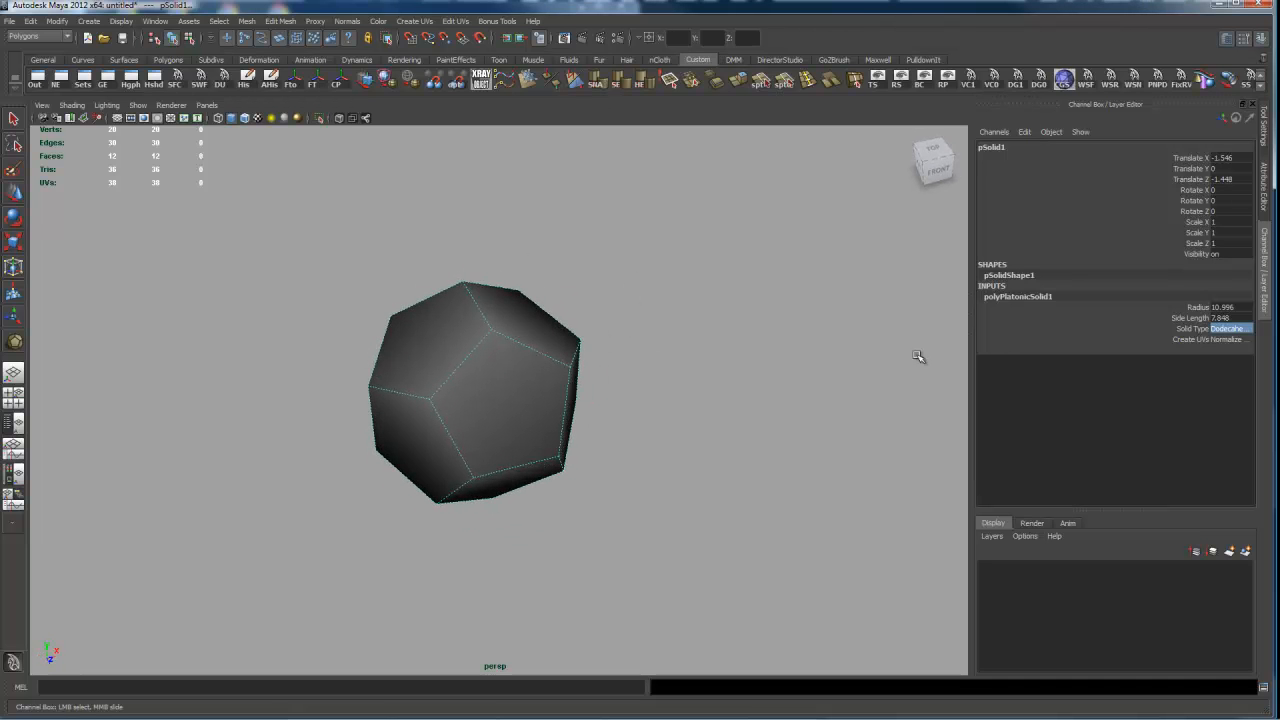
Switch to the browser to compare the dodecahedron with the forum picture, and return to Maya.
key(alt+Tab)
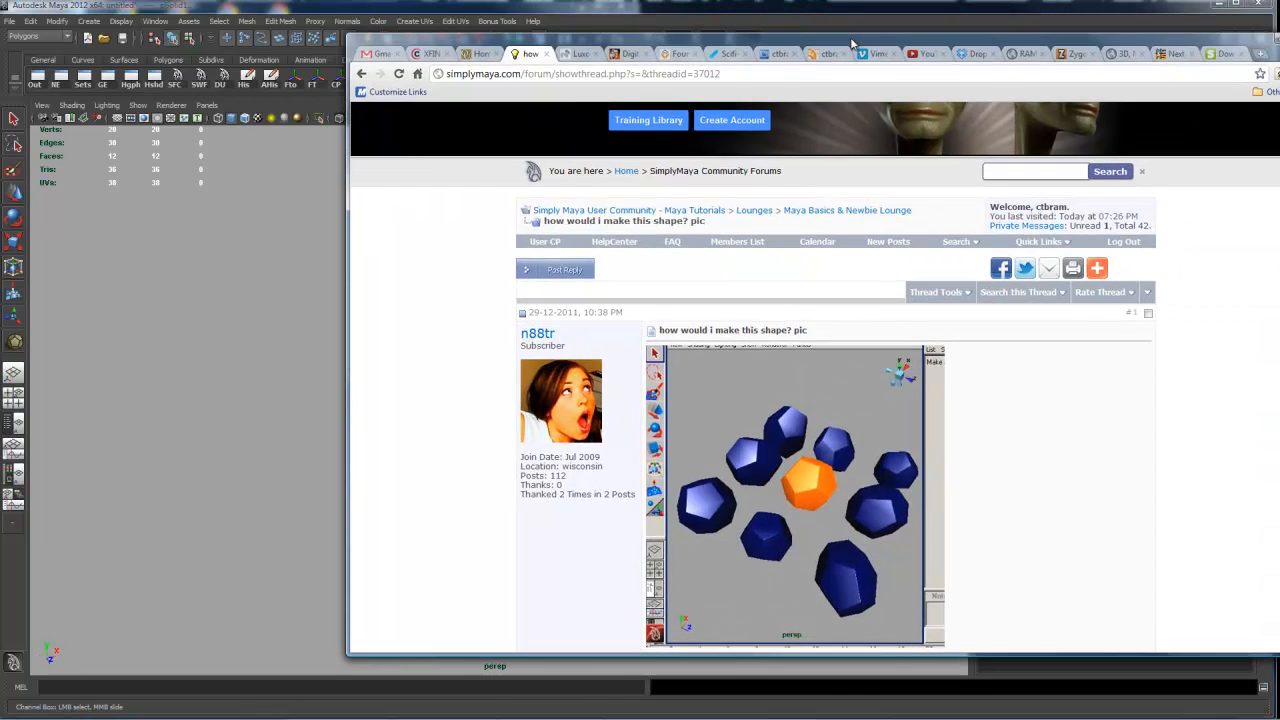
drag(771, 37, 771, 50)
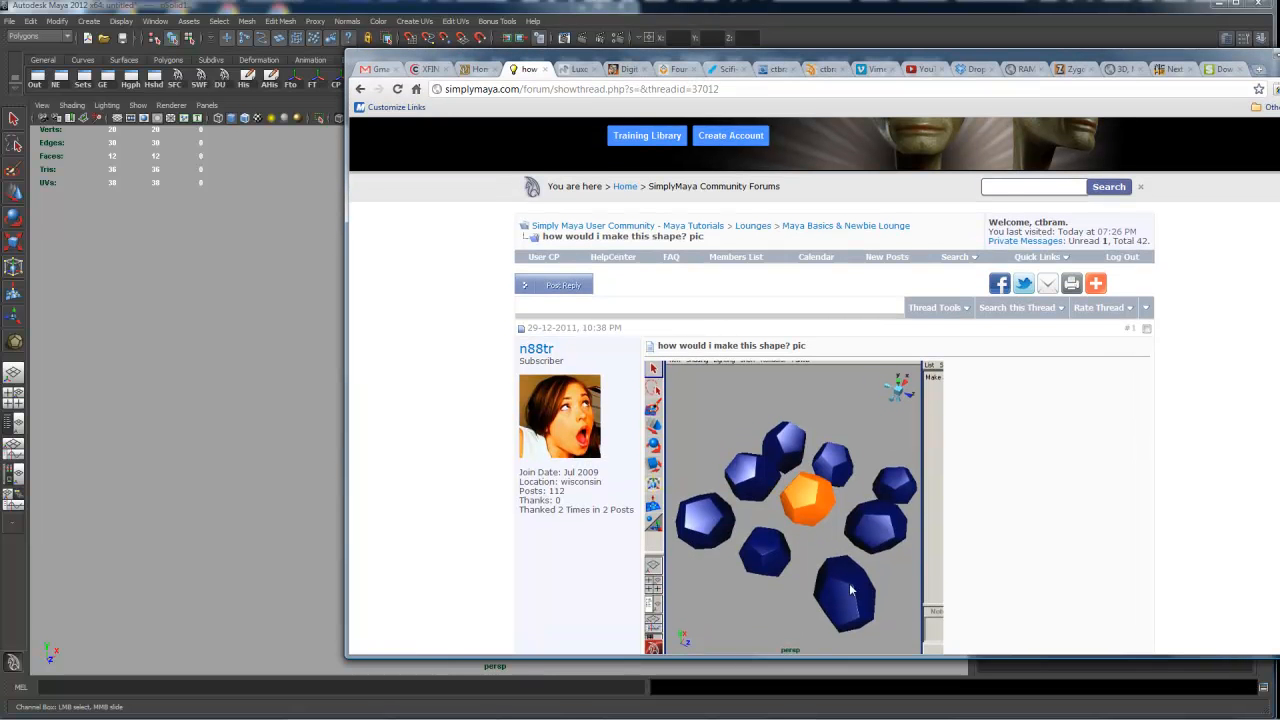
drag(882, 59, 1279, 62)
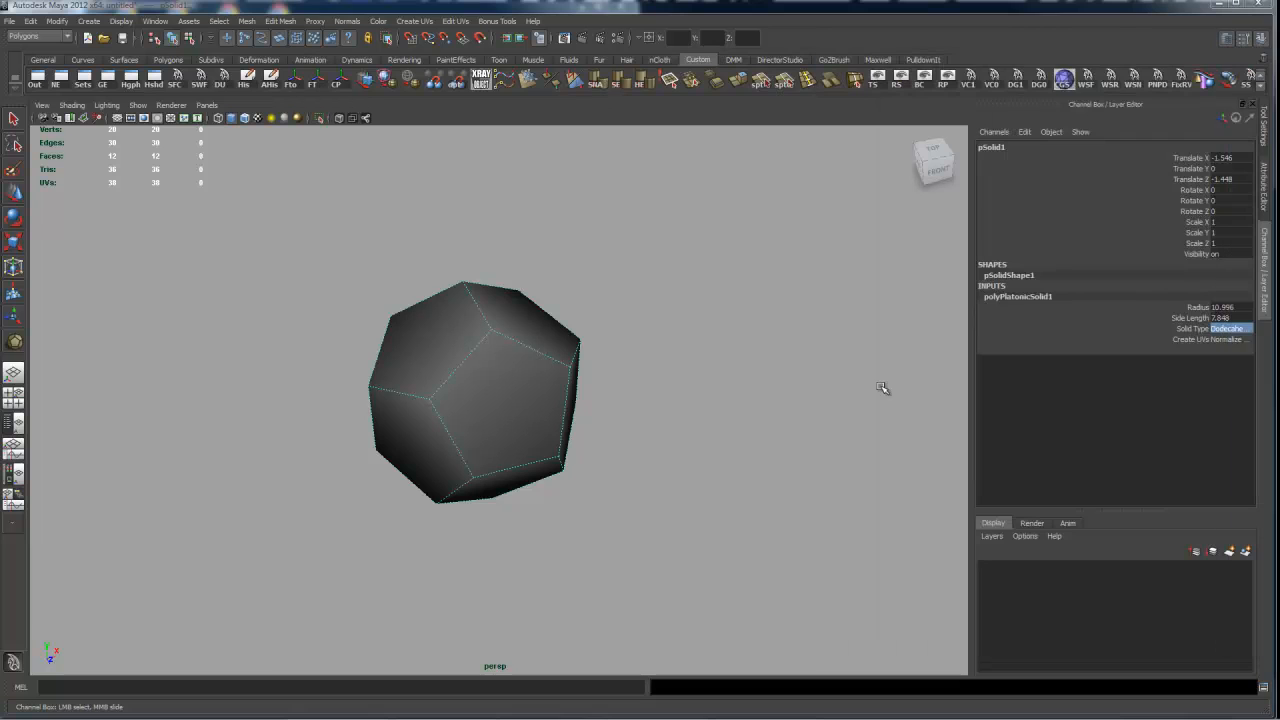
Preview the unbevelled dodecahedron as a smooth mesh and return it to the unsmoothed display.
click(503, 434)
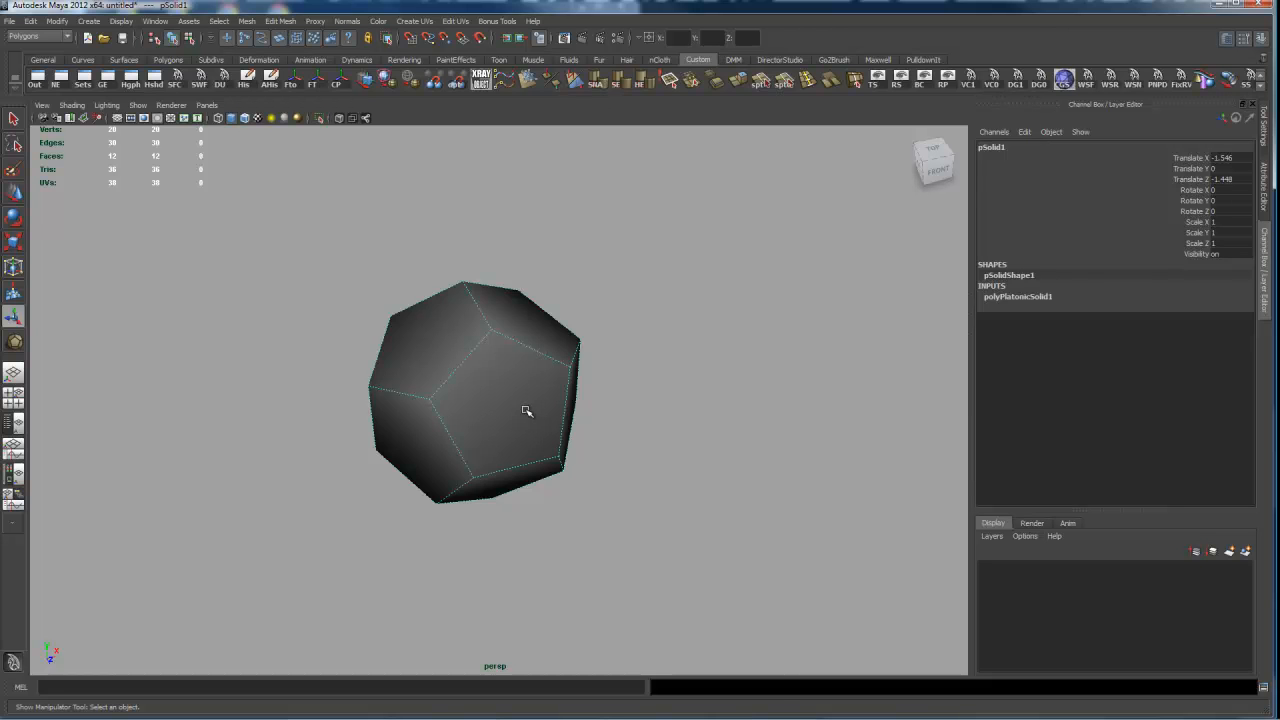
key(3)
alt+drag(558, 440, 565, 365)
key(3)
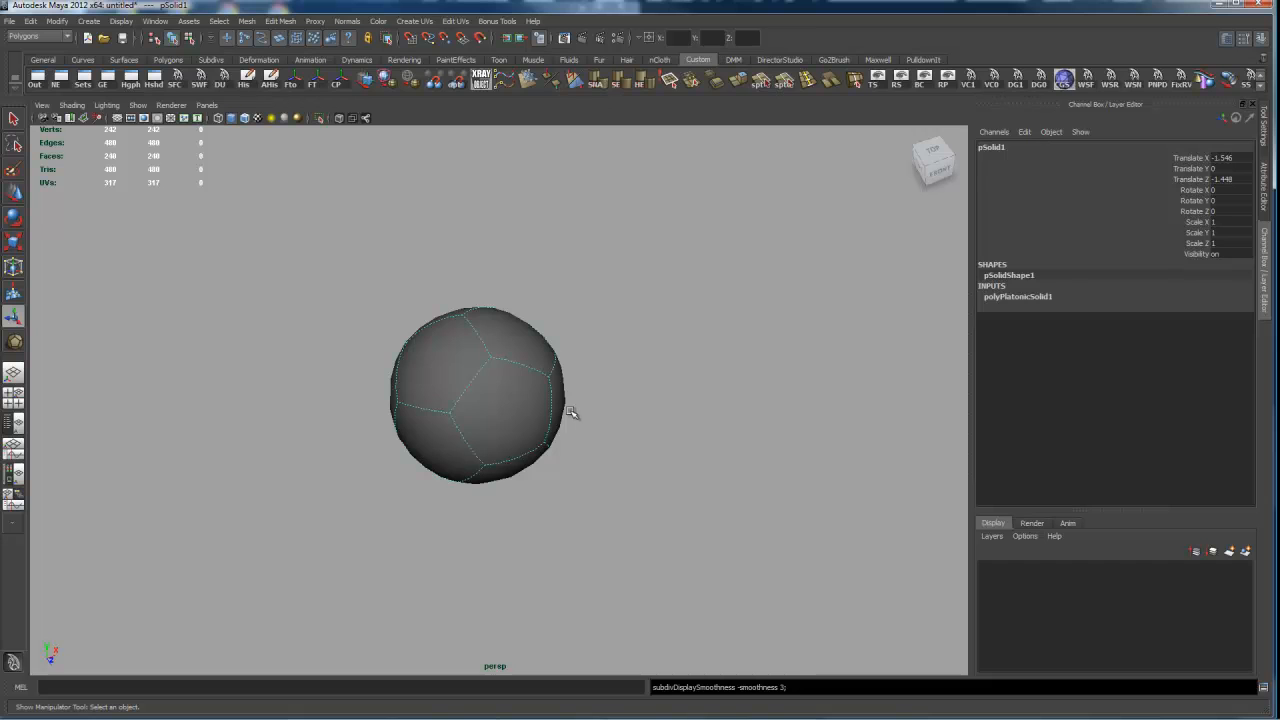
key(1)
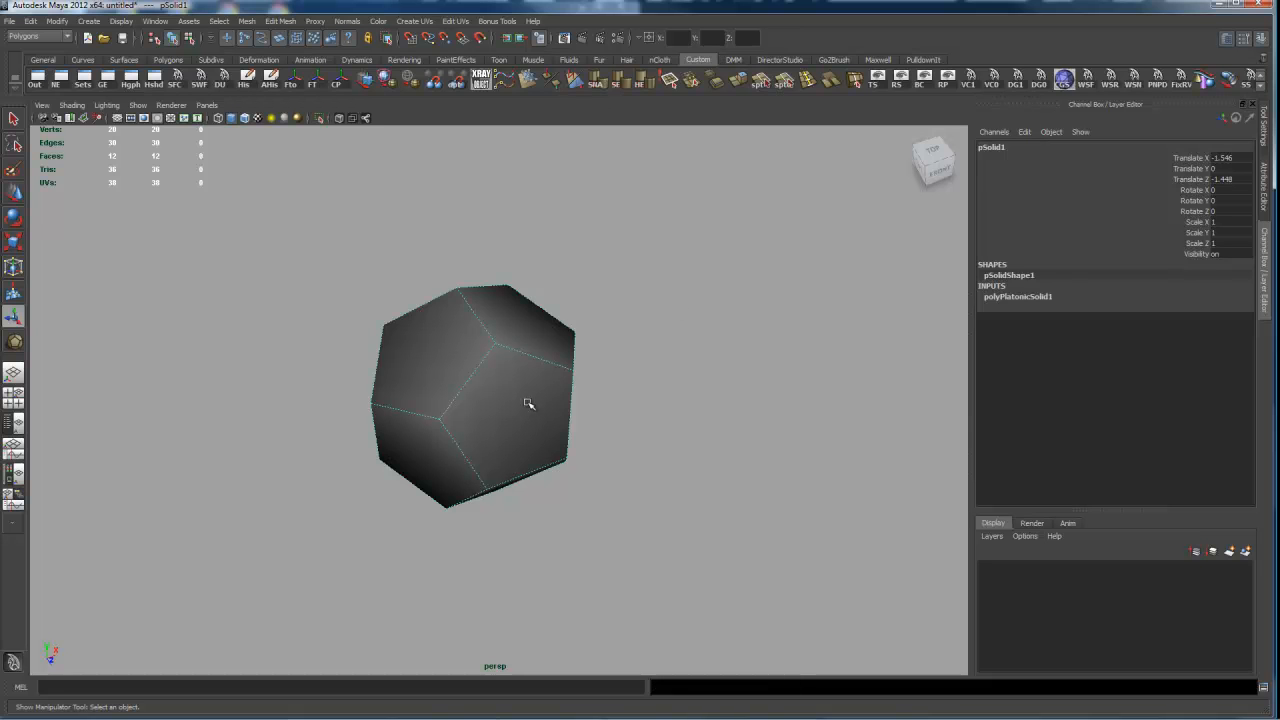
Bevel the dodecahedron's edges and set the bevel offset to 0.05.
click(724, 82)
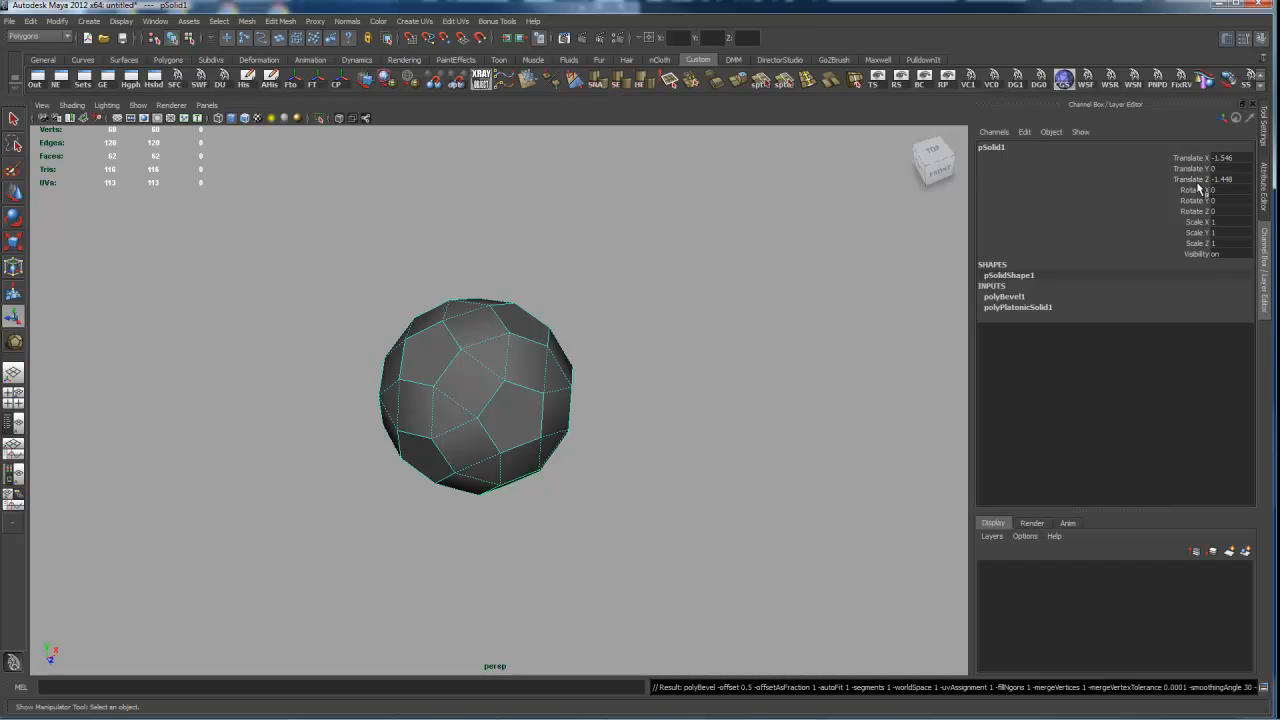
double_click(1004, 296)
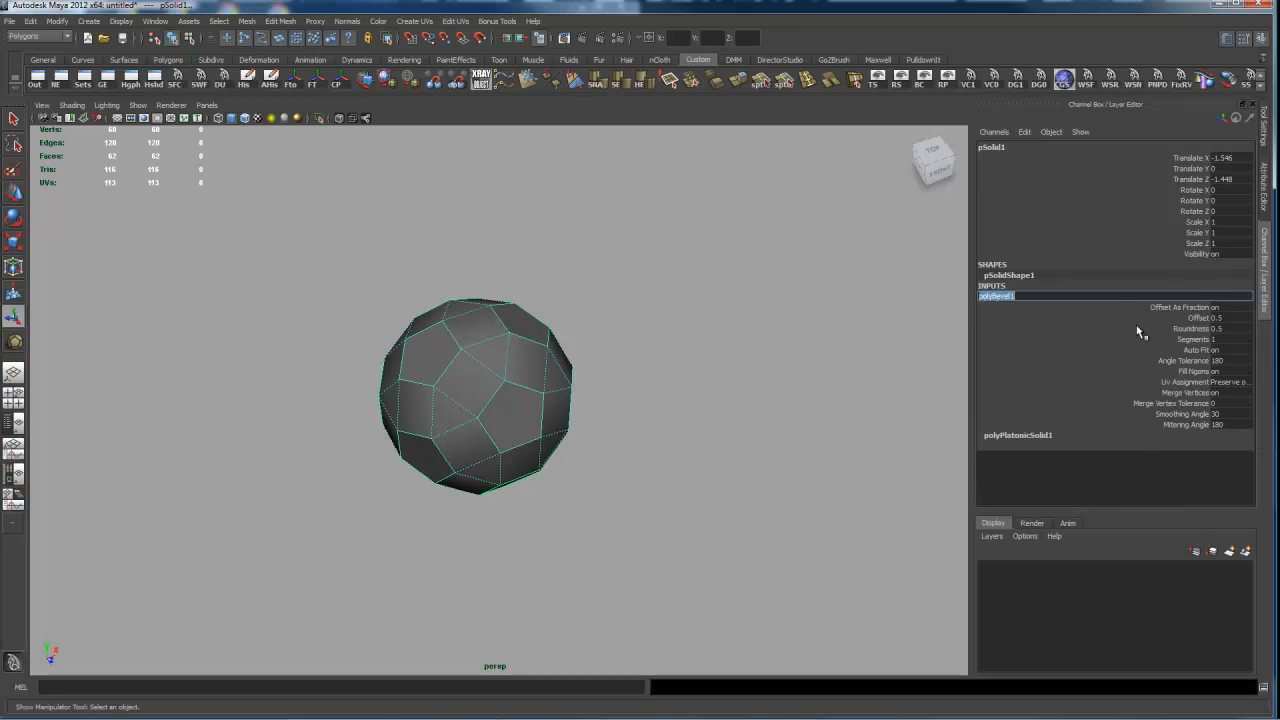
click(1203, 319)
middle_drag(812, 362, 779, 364)
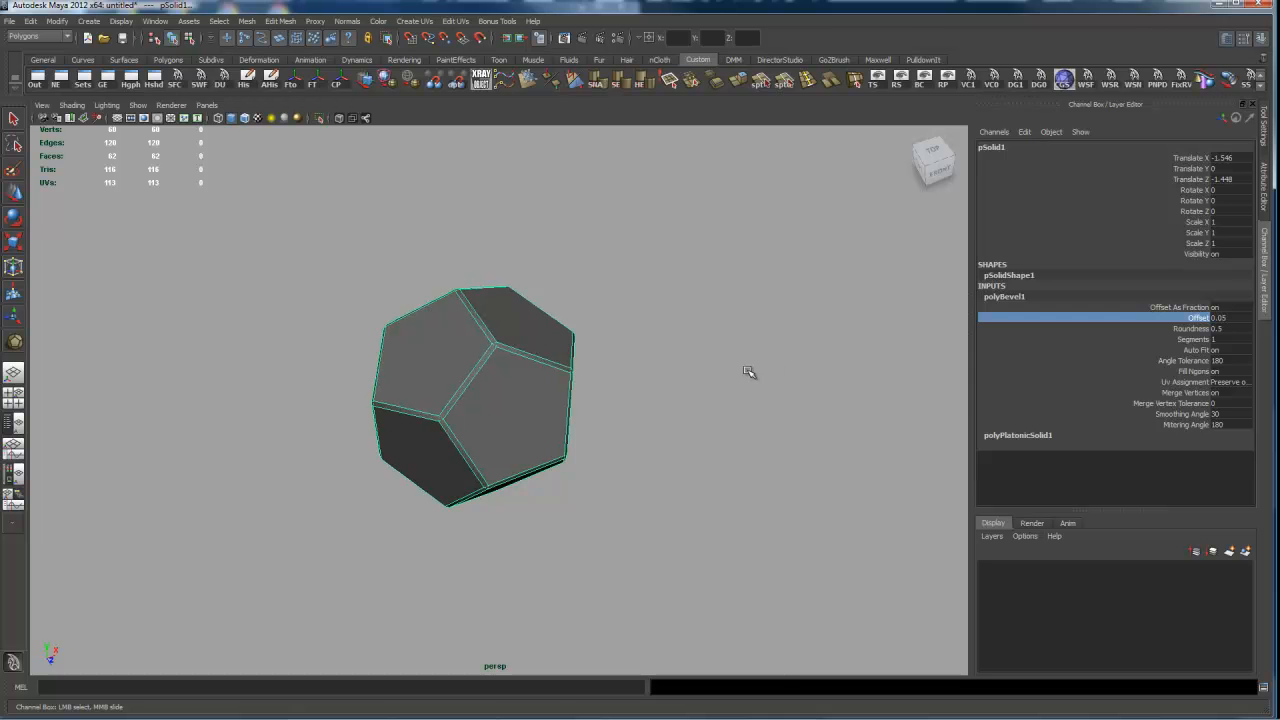
click(744, 372)
Preview the bevelled dodecahedron smoothed, inspect its rounded edges from different angles, and return to the unsmoothed display.
click(560, 410)
key(3)
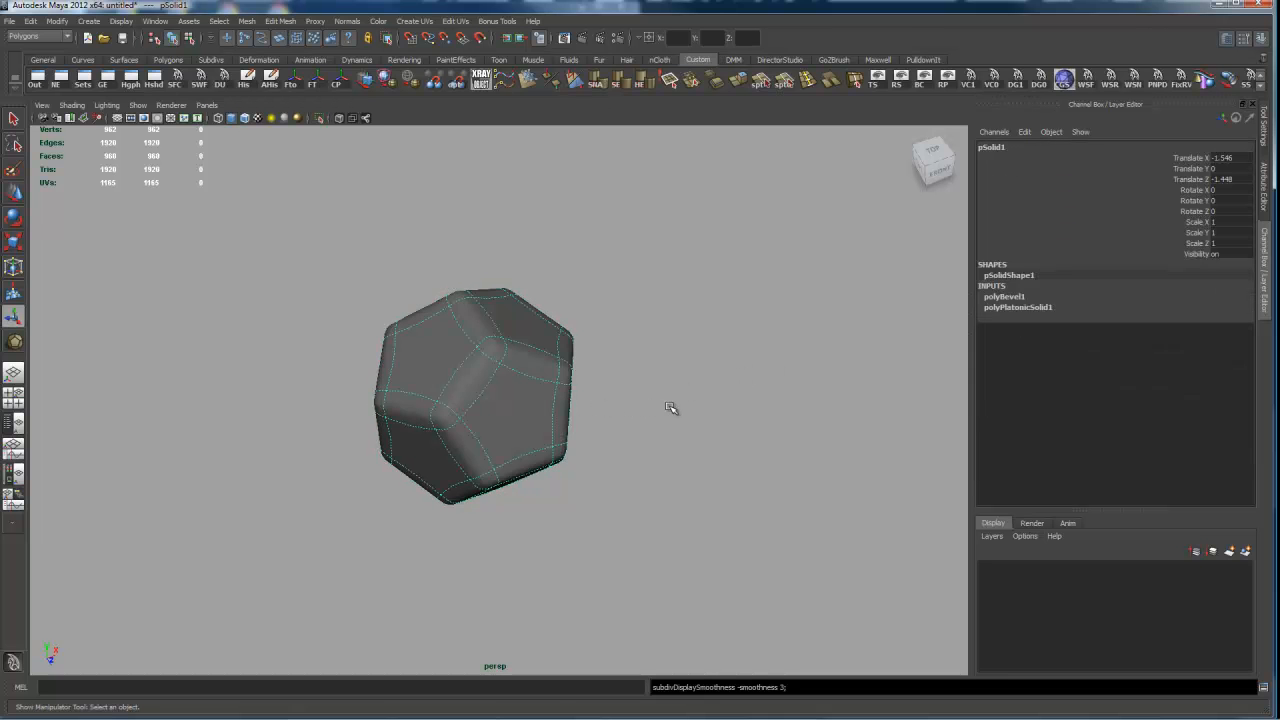
alt+drag(675, 358, 669, 306)
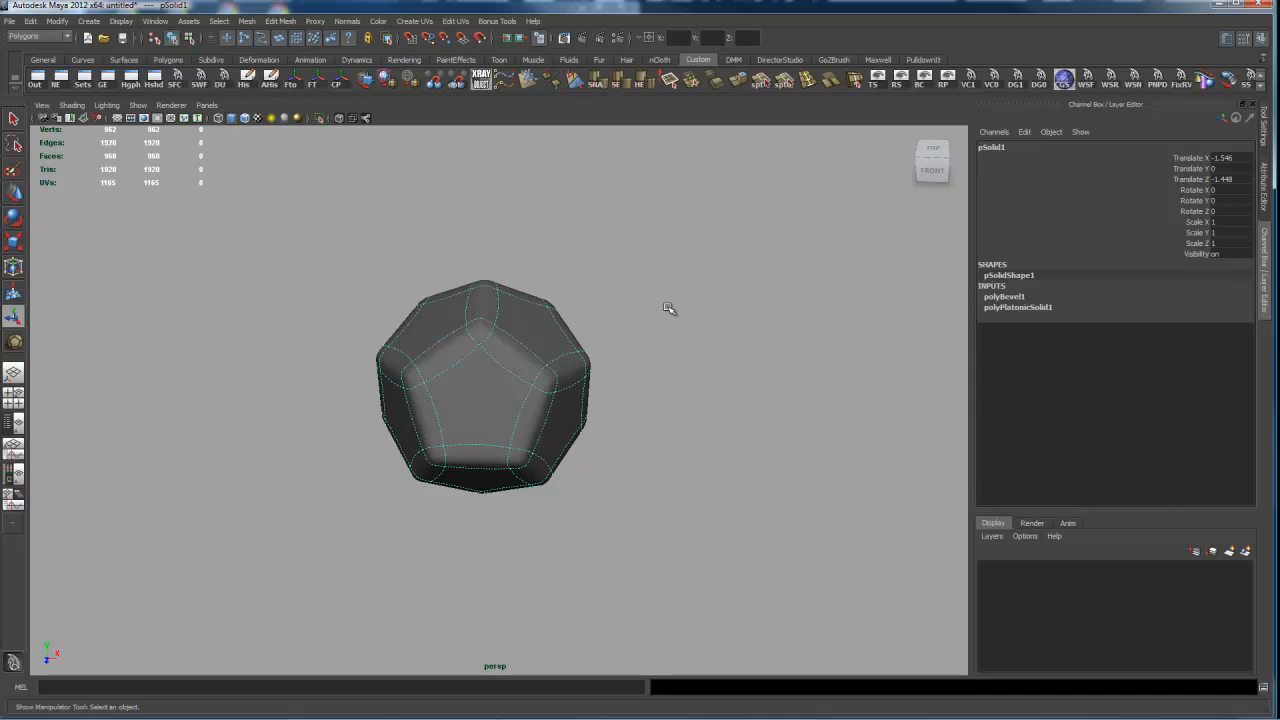
click(692, 346)
alt+drag(719, 391, 757, 351)
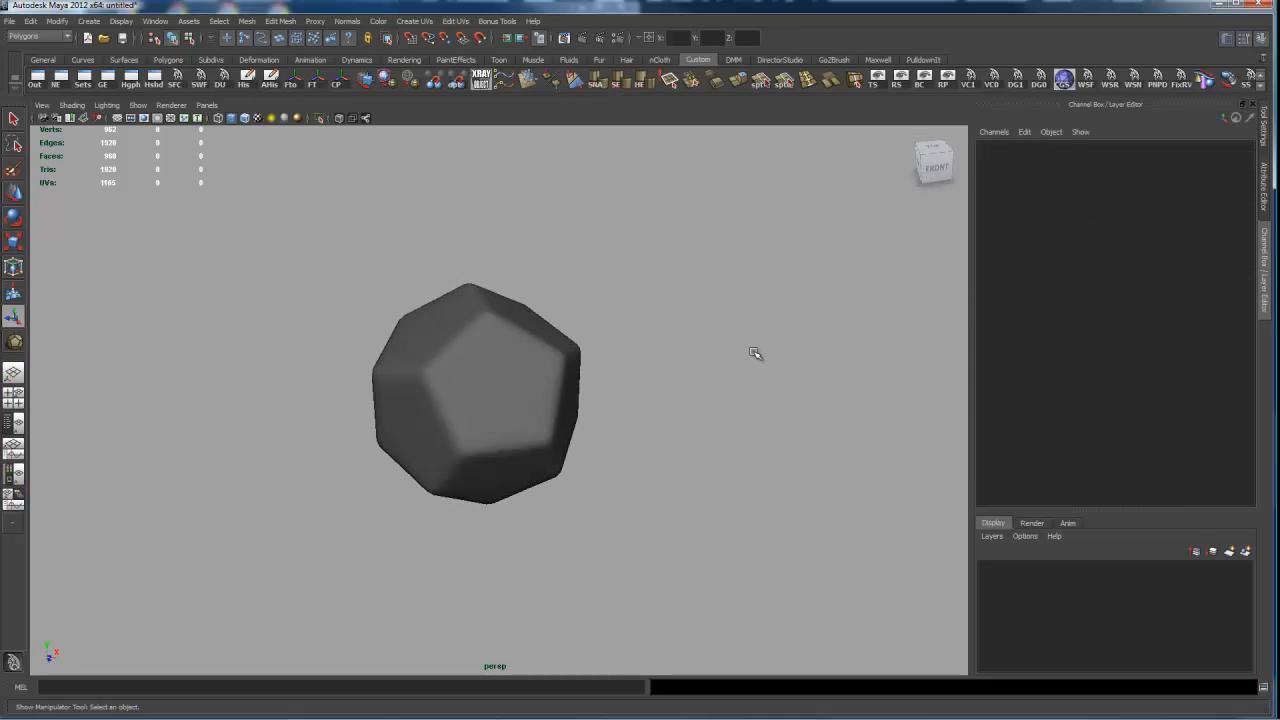
click(504, 384)
key(3)
key(1)
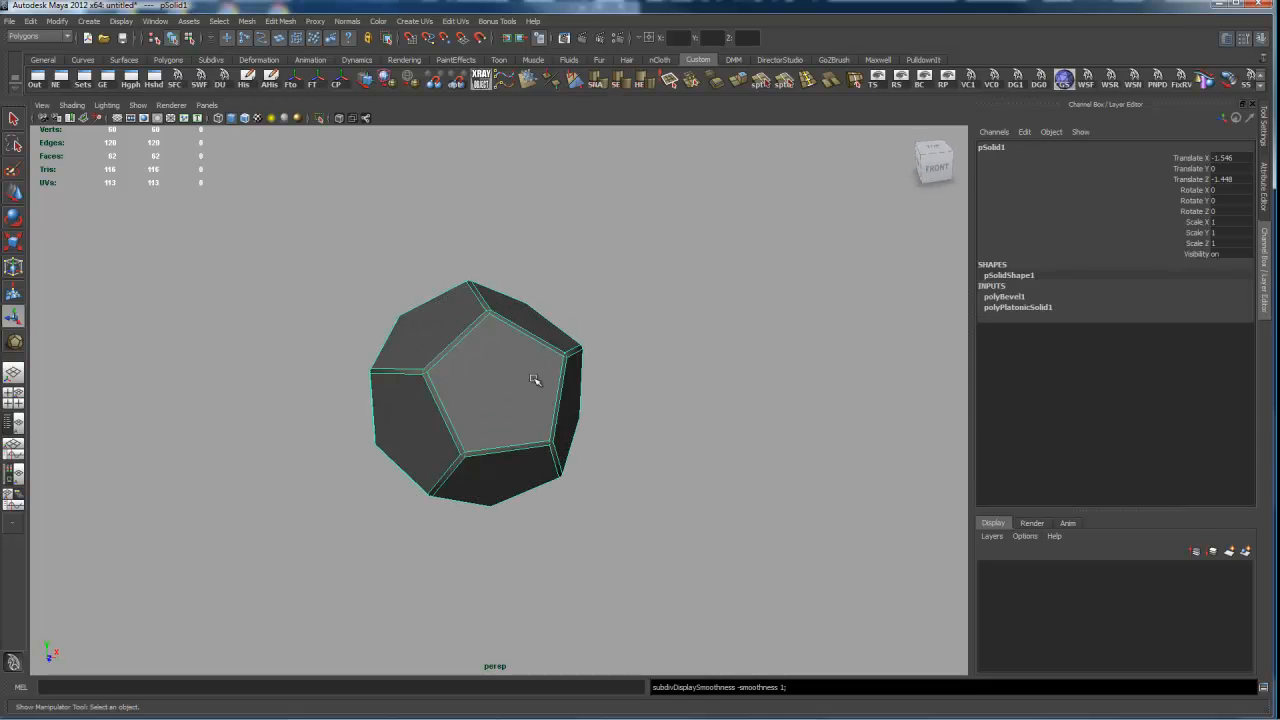
Set the number of segments of the dodecahedron's bevel to 2.
click(1036, 309)
click(1020, 298)
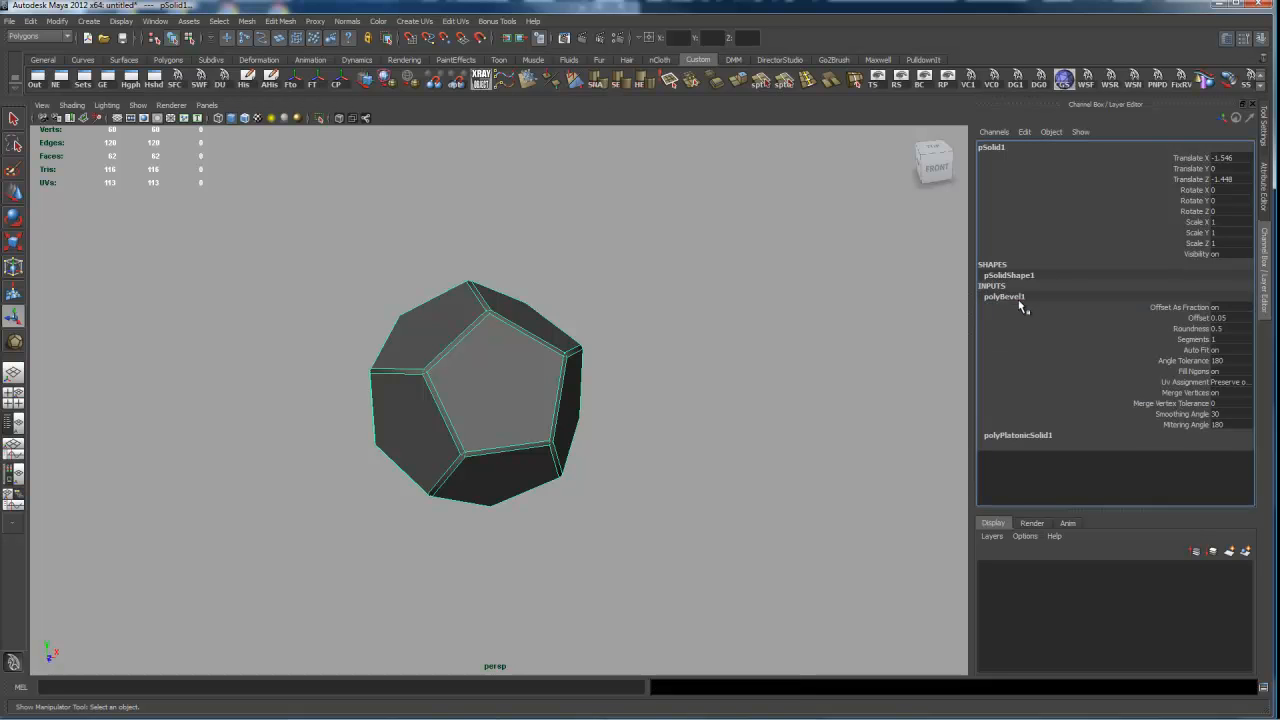
double_click(1216, 339)
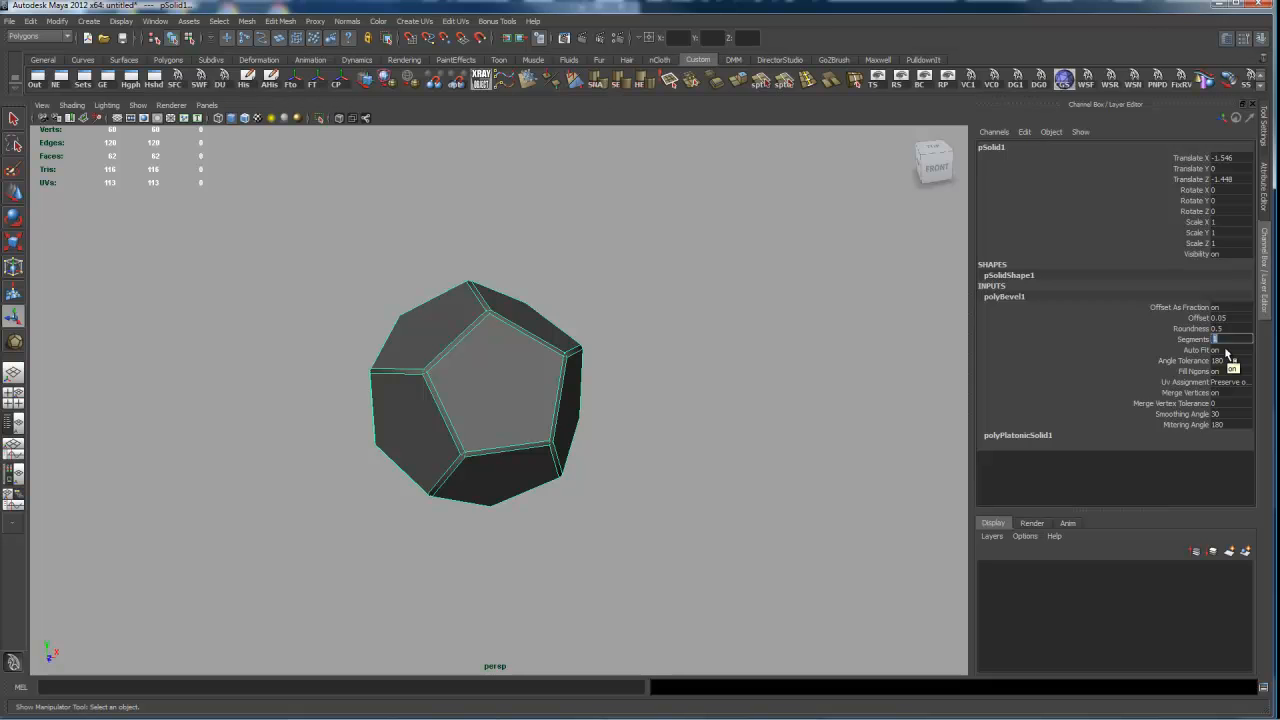
text(2)
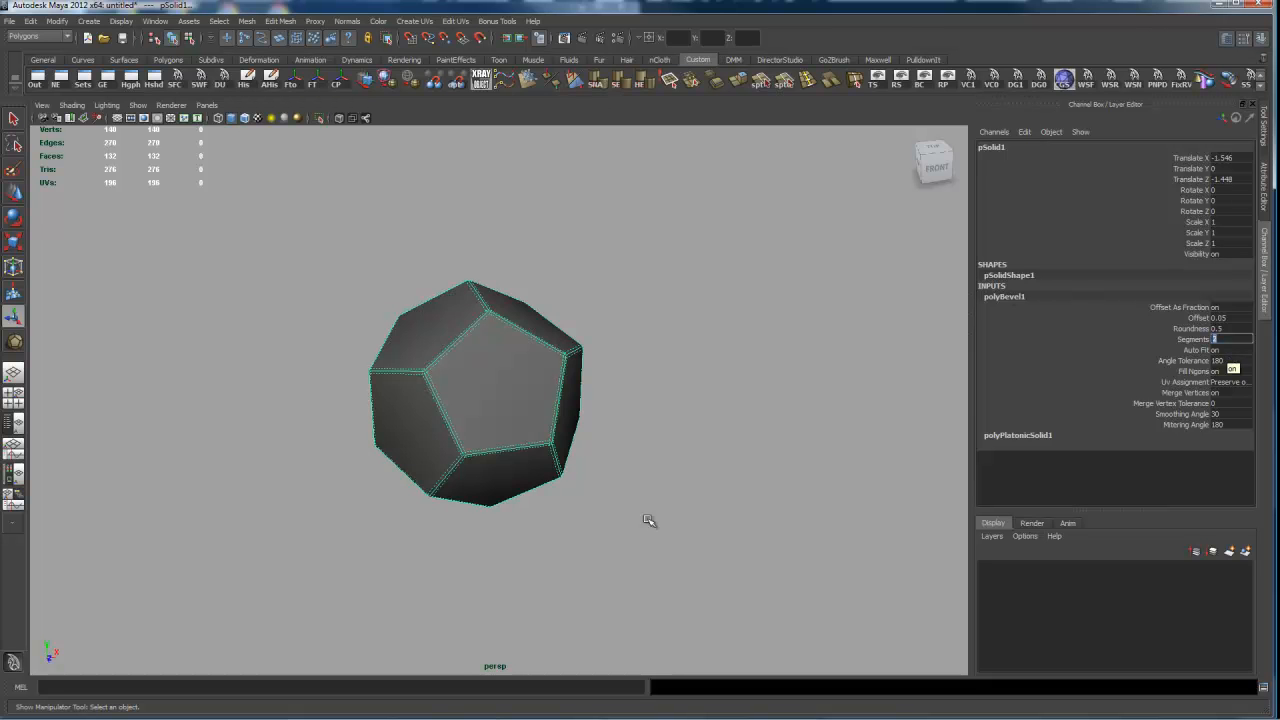
key(Return)
Inspect the two-segment bevel up close, turn on the smooth mesh preview, and check the dodecahedron's edges from several sides.
alt+right_drag(603, 309, 790, 362)
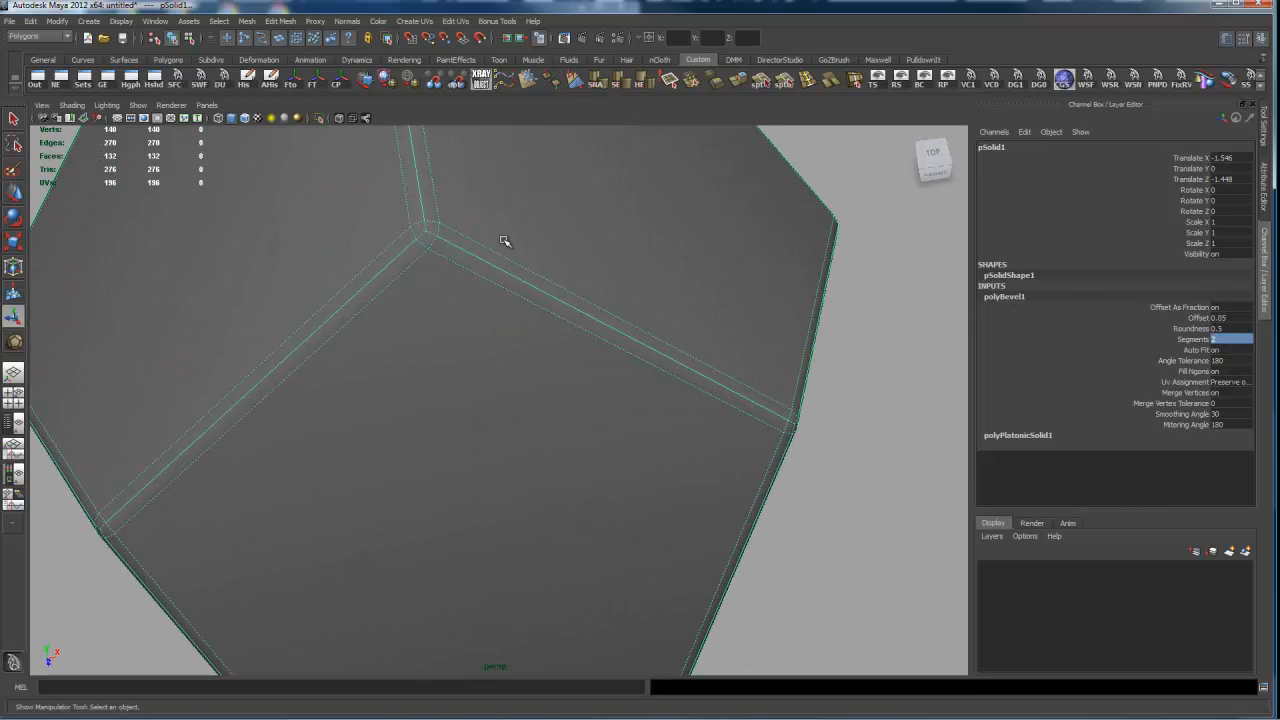
key(f)
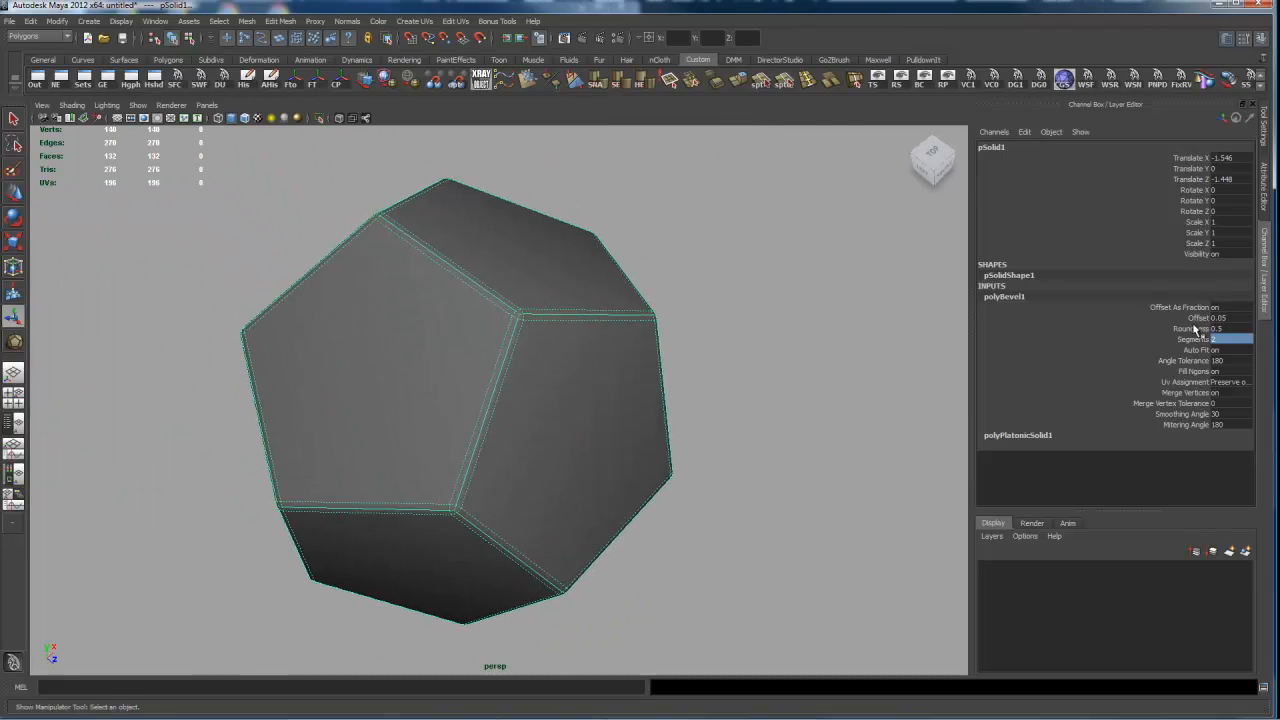
key(3)
click(770, 430)
alt+drag(770, 430, 633, 274)
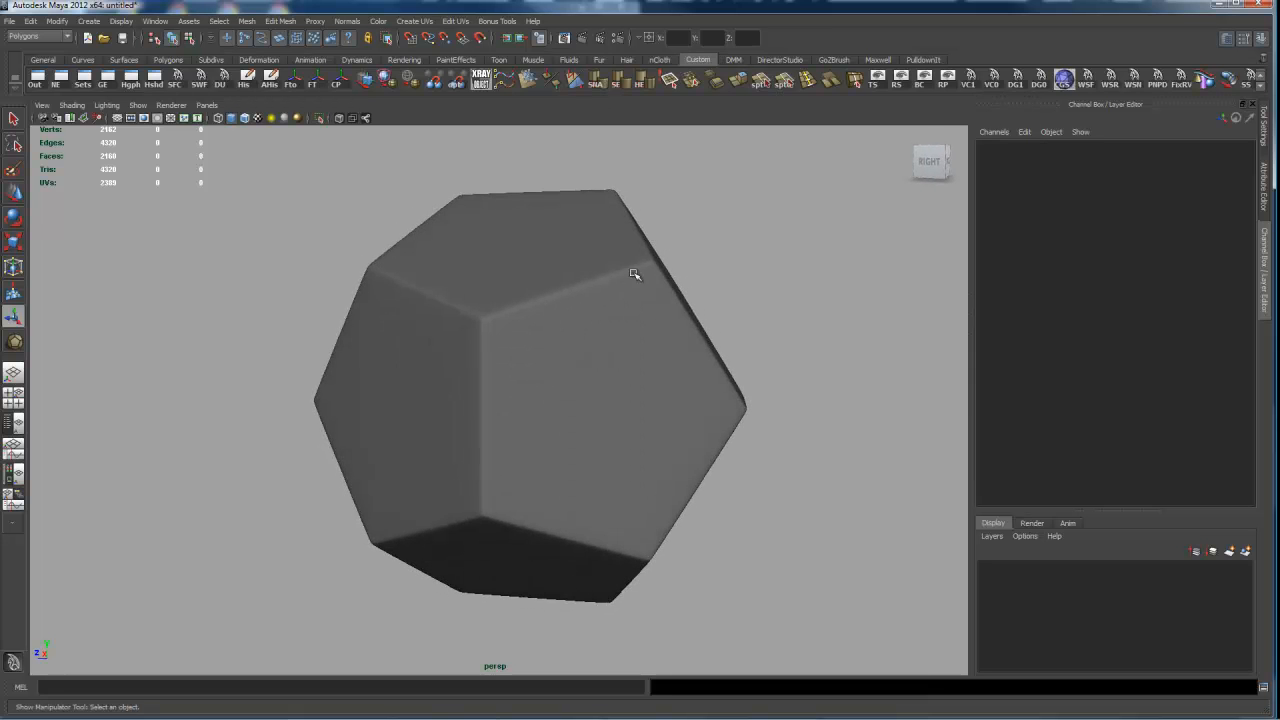
alt+drag(536, 316, 594, 383)
scroll(603, 403, down, 3)
click(586, 434)
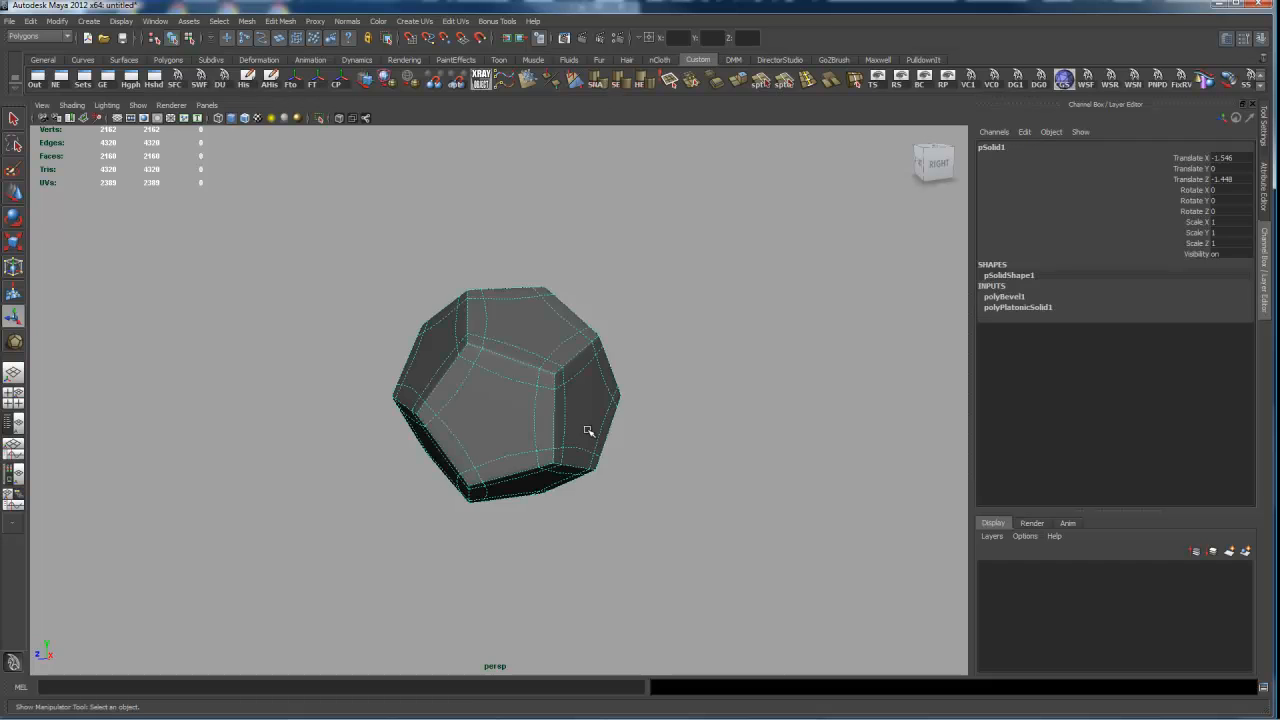
key(3)
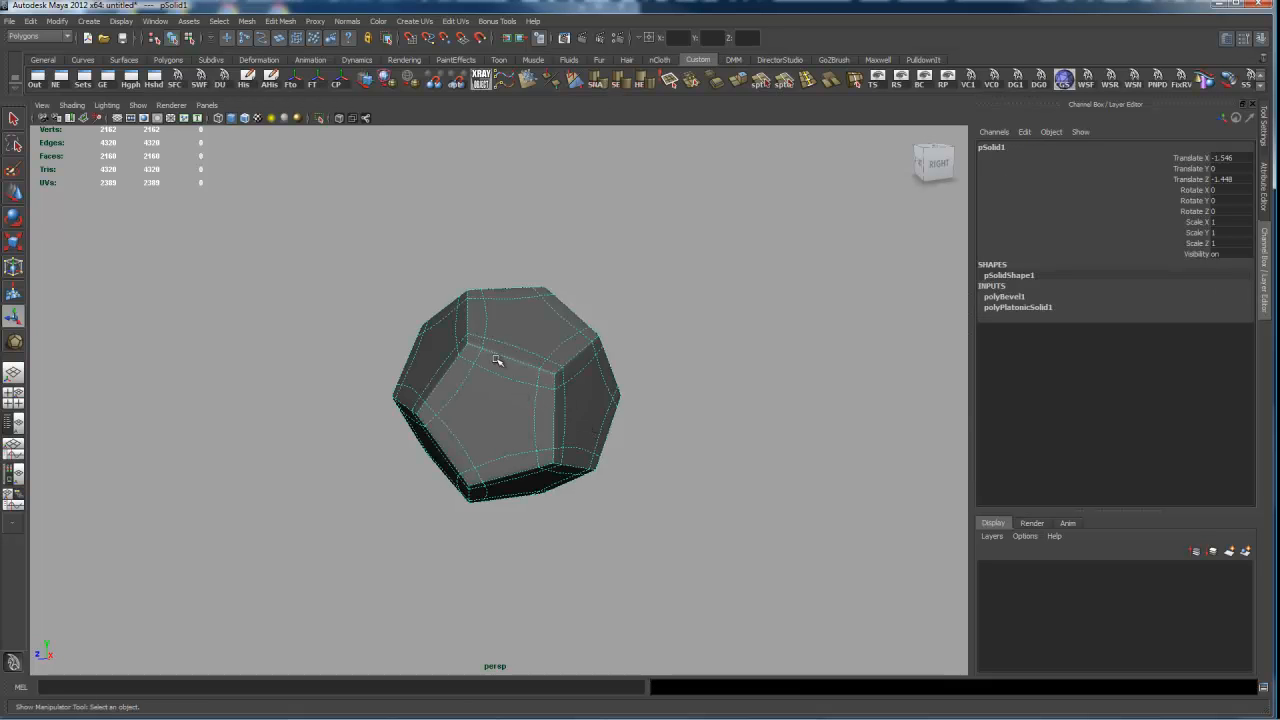
Stretch the smoothed dodecahedron vertically to a Y scale of about 1.475, deselect it and view its edges.
key(r)
drag(508, 272, 506, 214)
click(735, 343)
alt+drag(716, 368, 920, 370)
alt+drag(728, 444, 726, 406)
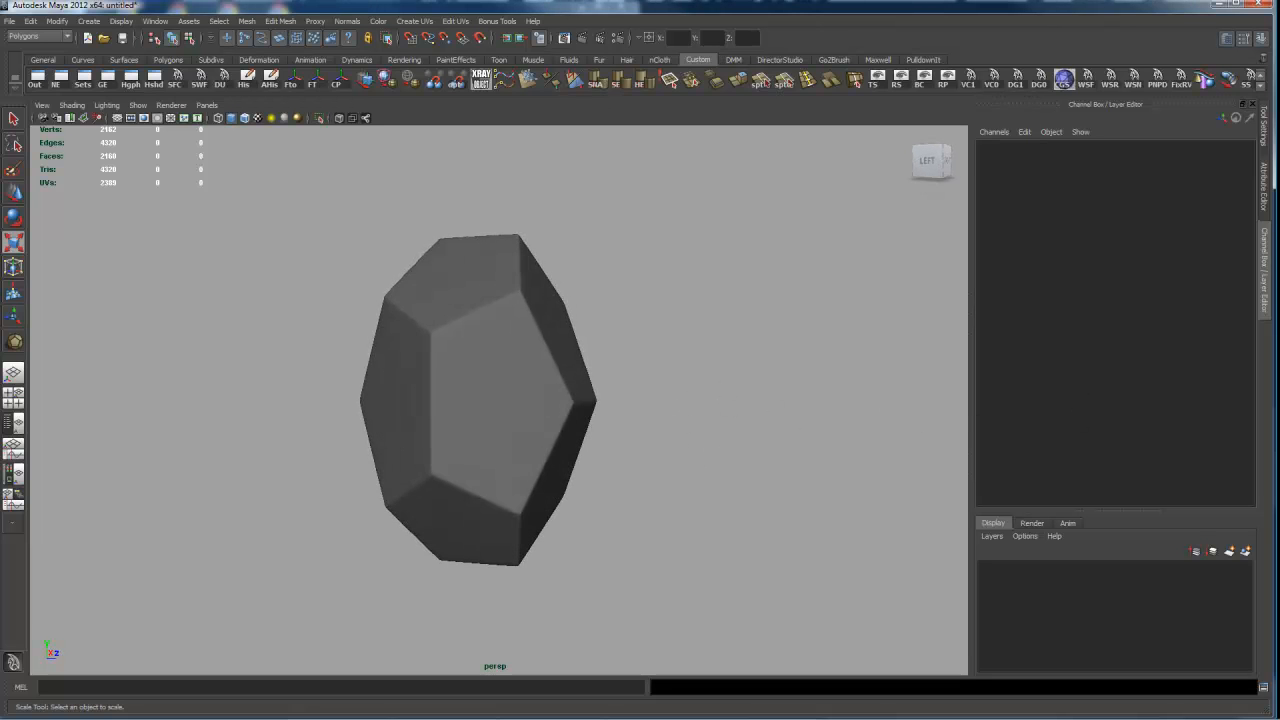
mouse_move(1279, 43)
mouse_down()
mouse_move(762, 43)
mouse_move(1279, 35)
mouse_up()
Select the stretched dodecahedron, inspect its edges up close and from several sides, and return to the unsmoothed display.
click(519, 407)
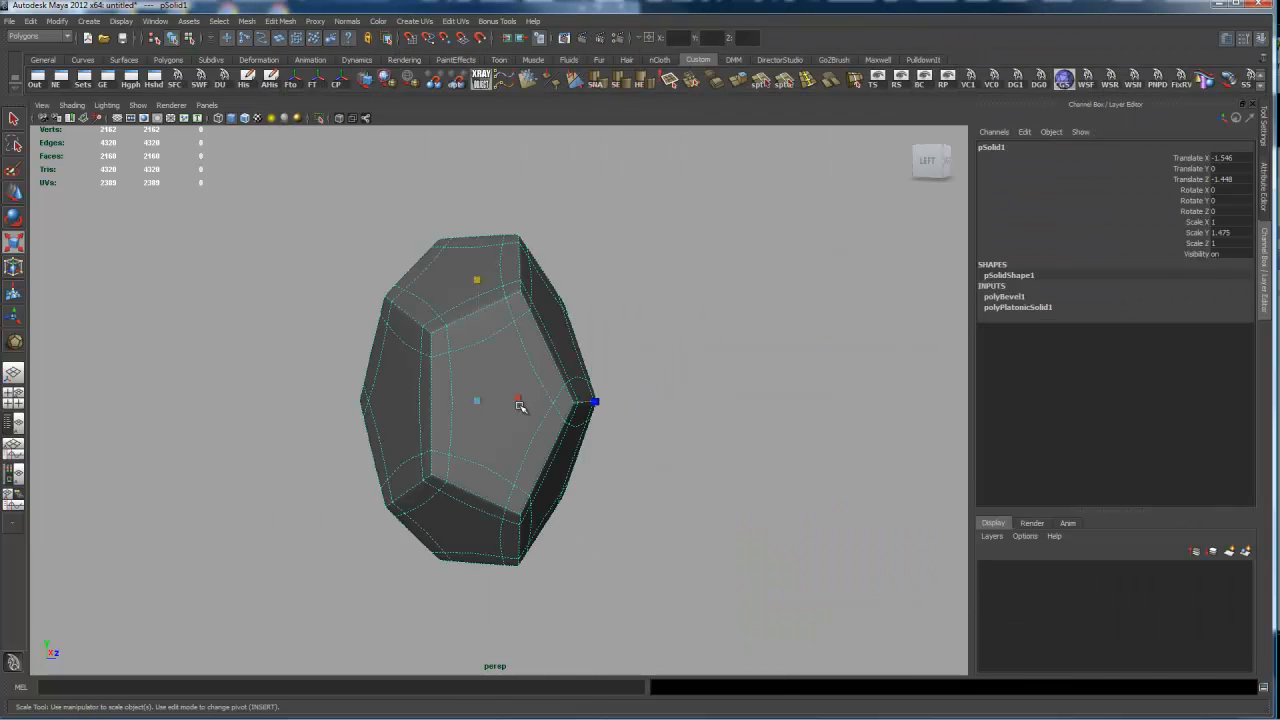
alt+drag(522, 404, 280, 351)
alt+right_drag(280, 351, 768, 319)
alt+drag(768, 319, 755, 365)
alt+right_drag(757, 366, 565, 300)
alt+drag(565, 300, 547, 355)
key(r)
alt+drag(635, 392, 675, 280)
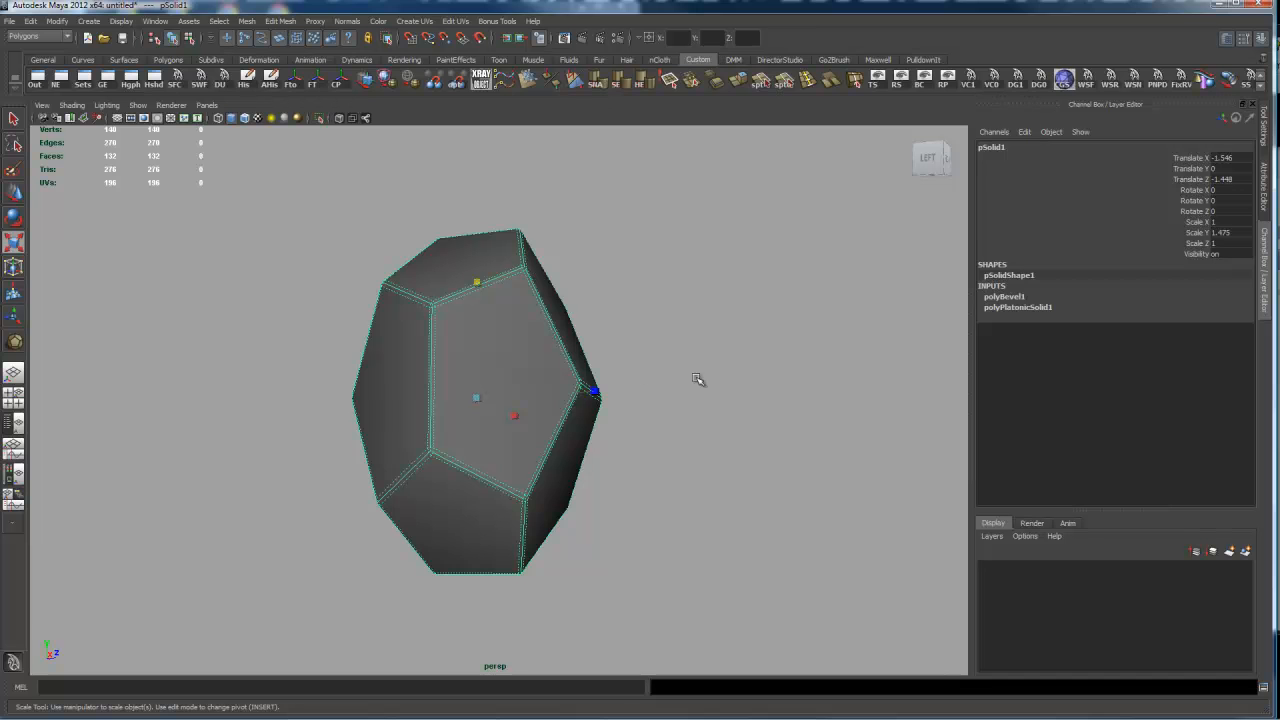
Select the cluster of vertices at one upper corner of the solid and pull it outward and upward into a point.
alt+drag(533, 297, 619, 295)
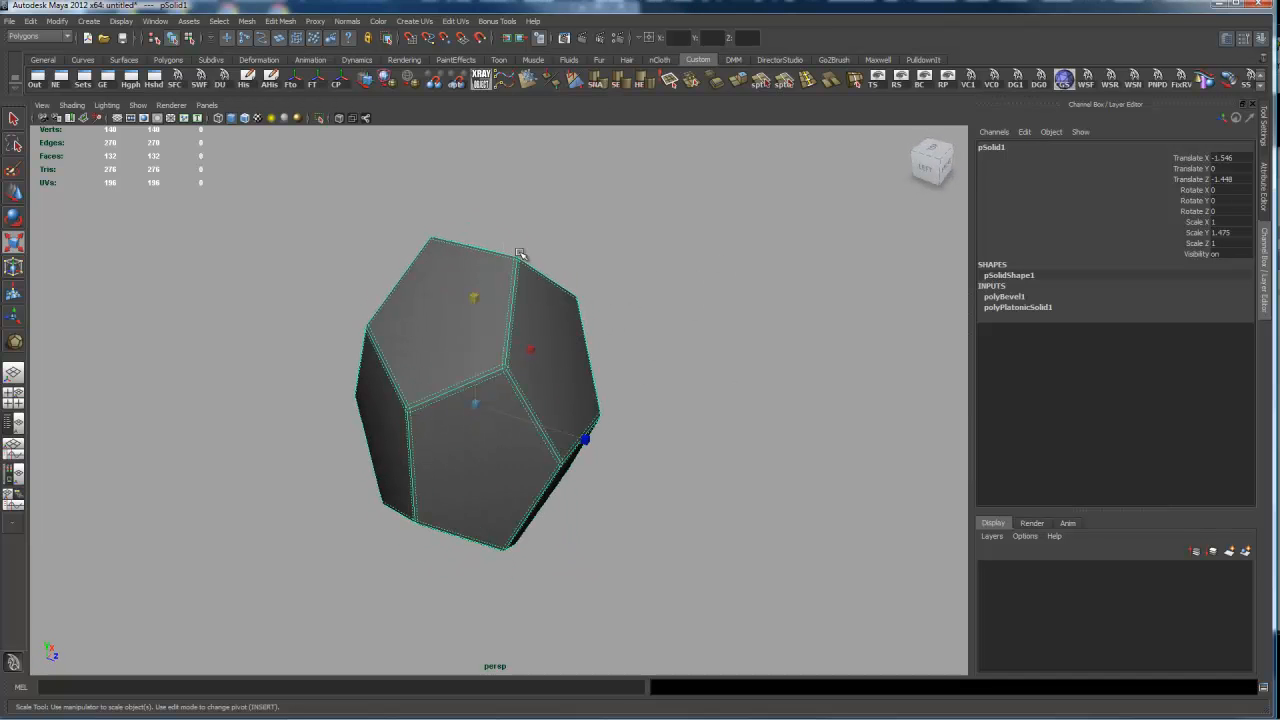
key(F8)
drag(510, 248, 769, 209)
key(w)
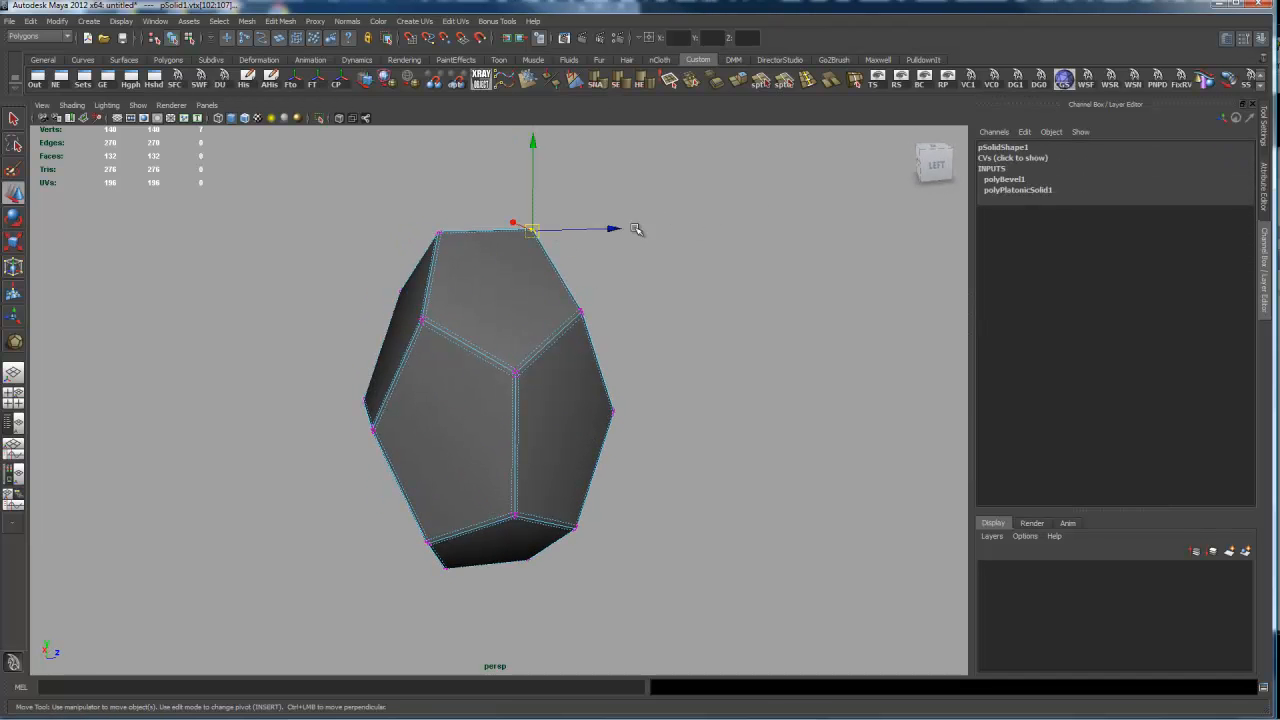
drag(538, 230, 640, 177)
Turn on the smooth mesh preview and inspect the pulled-out corner and its neighbouring faces from several sides.
alt+drag(846, 234, 366, 257)
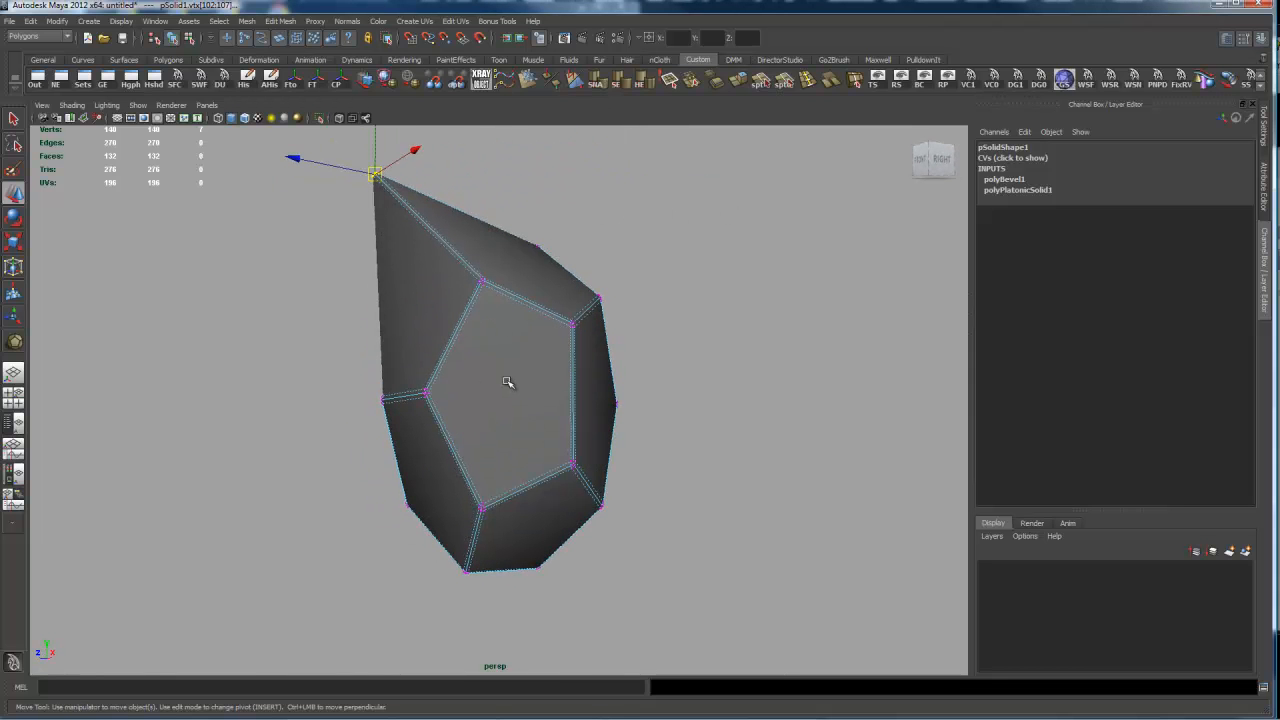
key(3)
alt+drag(523, 360, 806, 346)
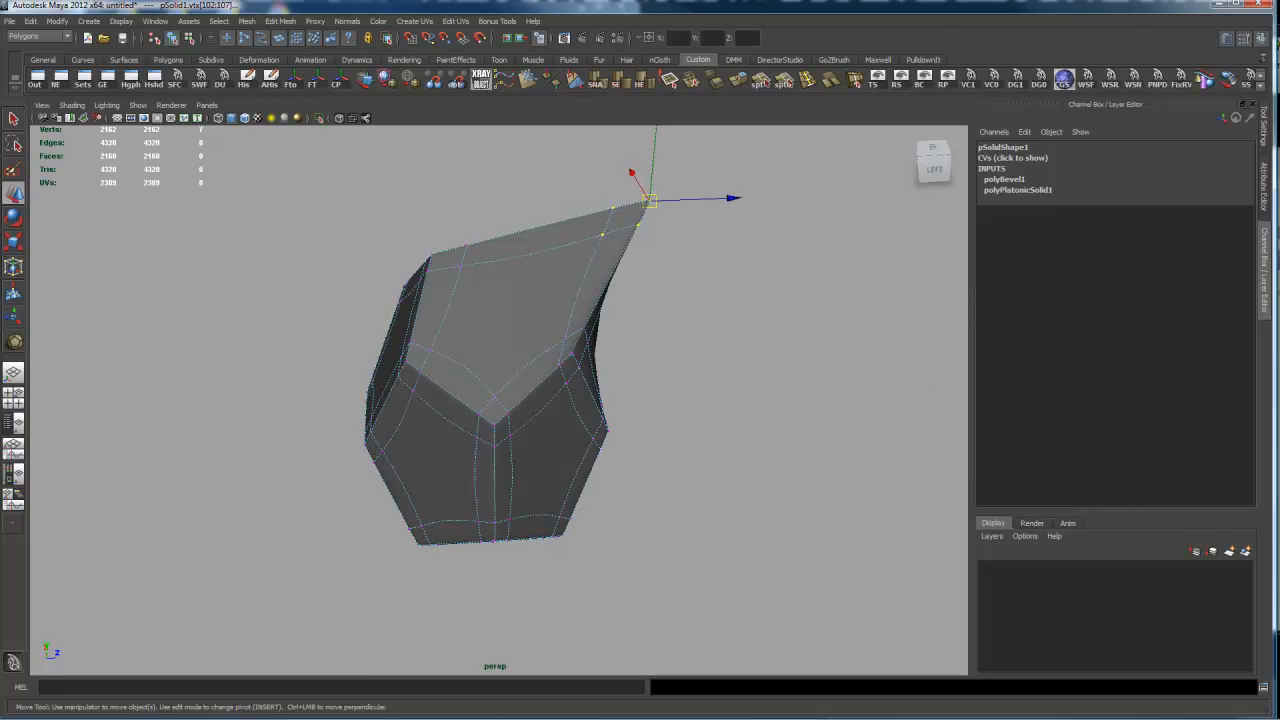
alt+drag(789, 317, 520, 376)
alt+drag(414, 400, 426, 433)
alt+drag(683, 344, 554, 339)
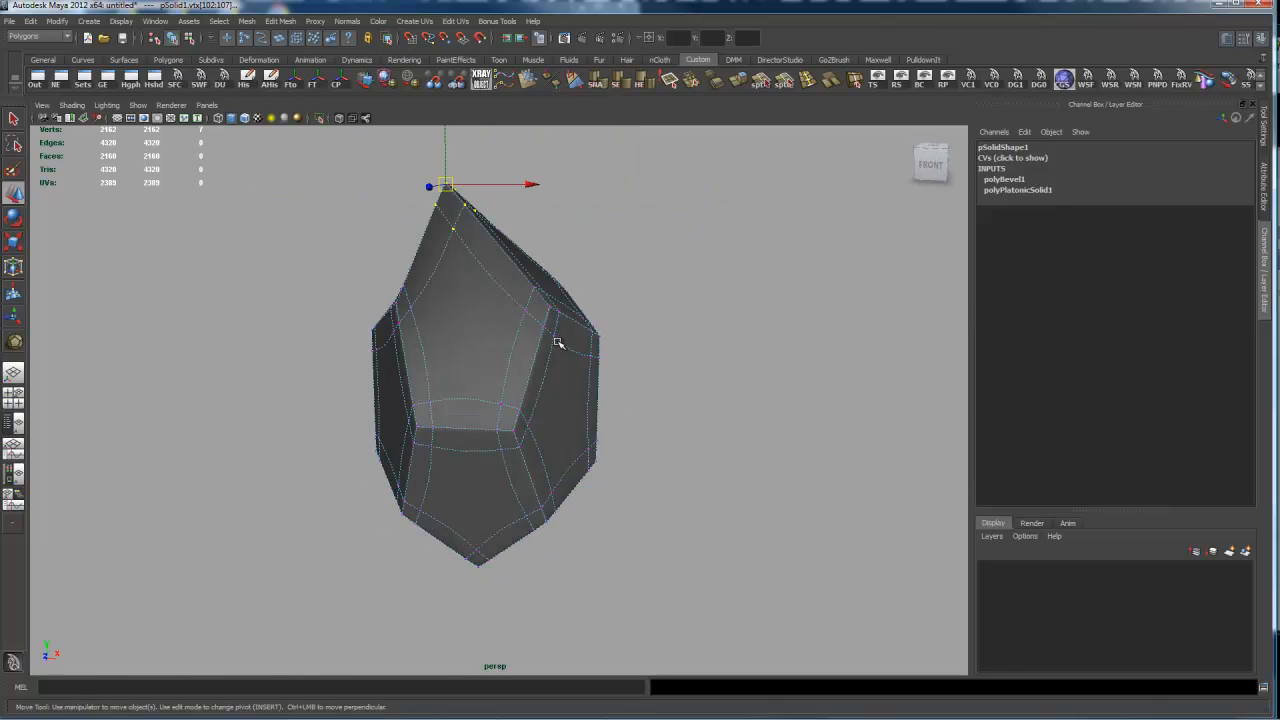
Return the deformed solid to object mode, review its bevel offset and segments attributes, and examine the smoothed shape from different angles.
click(789, 251)
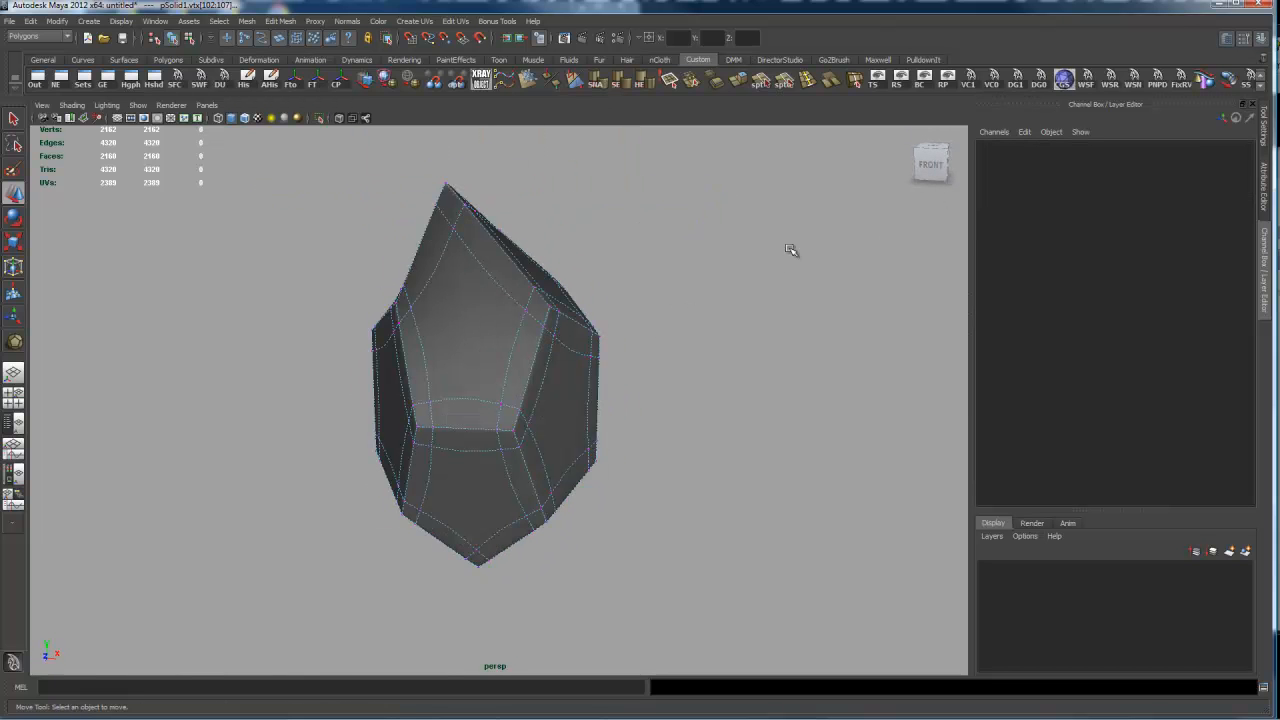
right_drag(535, 363, 586, 344)
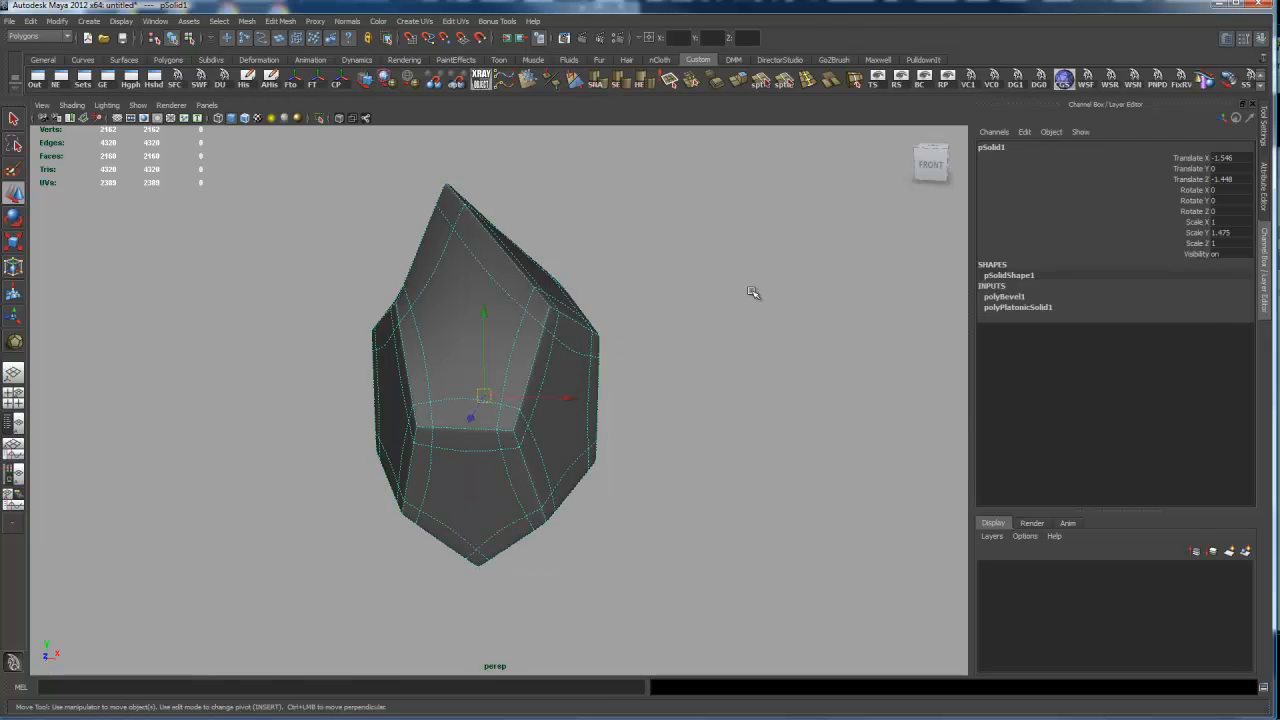
click(997, 296)
click(1207, 318)
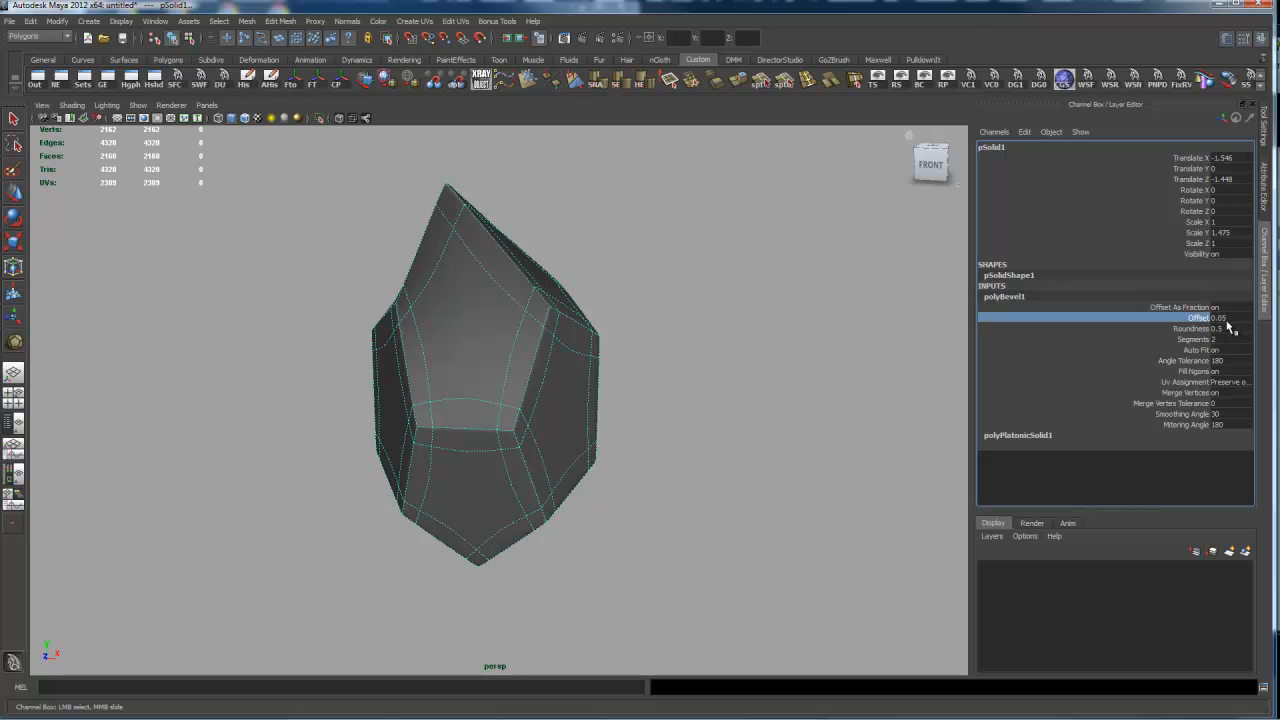
click(1196, 339)
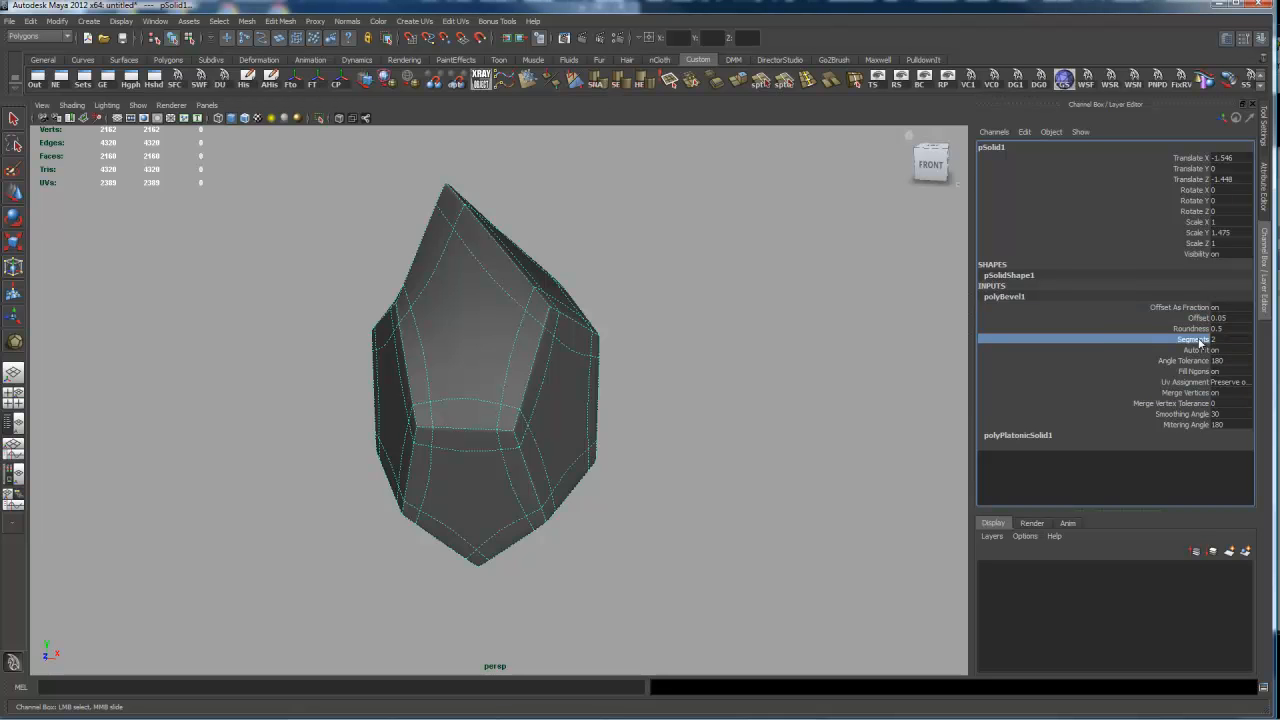
alt+drag(587, 368, 409, 302)
alt+drag(679, 377, 830, 369)
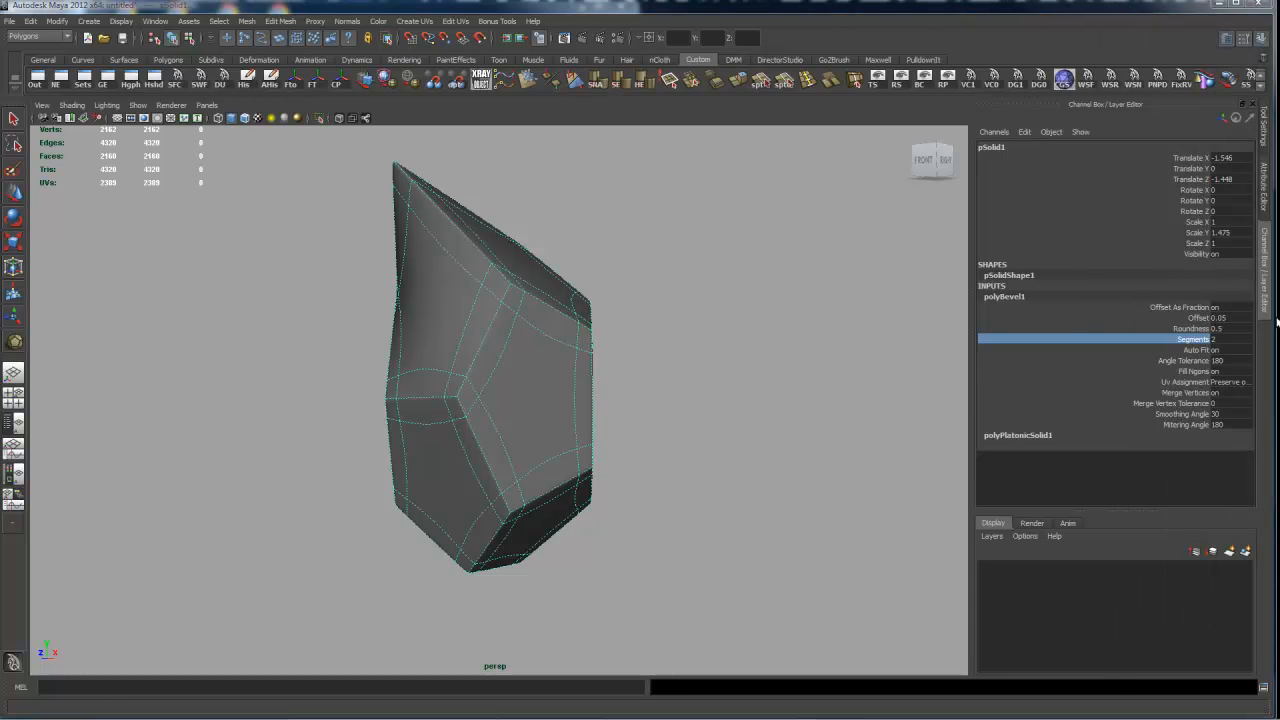
alt+drag(764, 337, 850, 317)
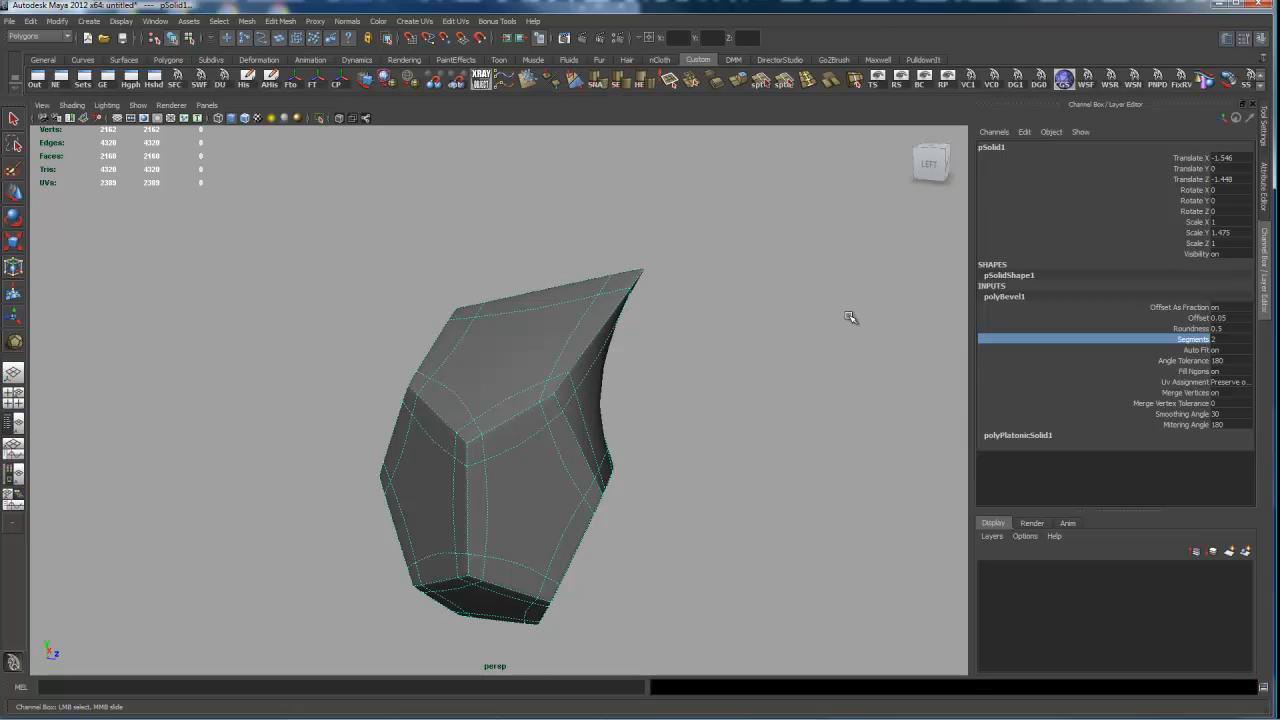